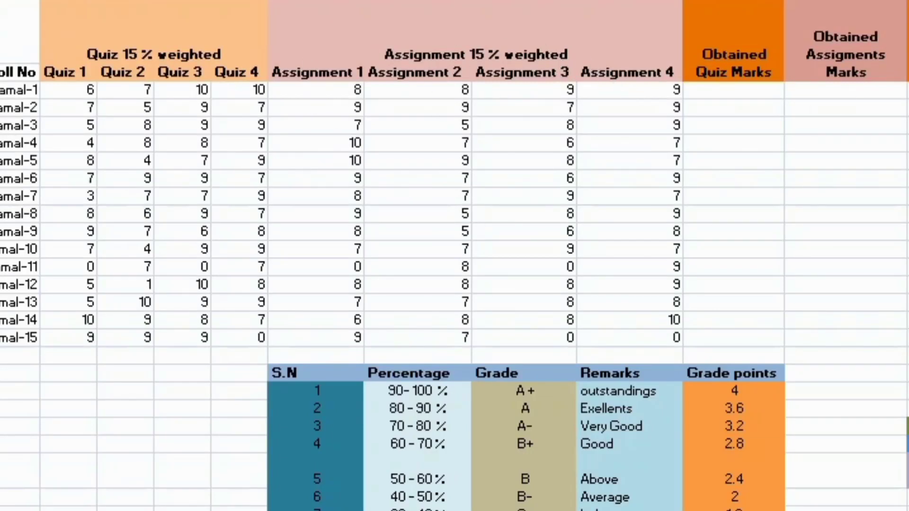
- Examine the quiz and assignment headings, the first student's marks, and the empty obtained-marks columns
{"action": "left_click", "coordinate": [164, 36]}
{"action": "left_click", "coordinate": [426, 28]}
{"action": "left_click_drag", "start_coordinate": [77, 90], "coordinate": [260, 89]}
{"action": "left_click_drag", "start_coordinate": [330, 87], "coordinate": [633, 90]}
{"action": "left_click", "coordinate": [722, 90]}
{"action": "left_click", "coordinate": [847, 76]}
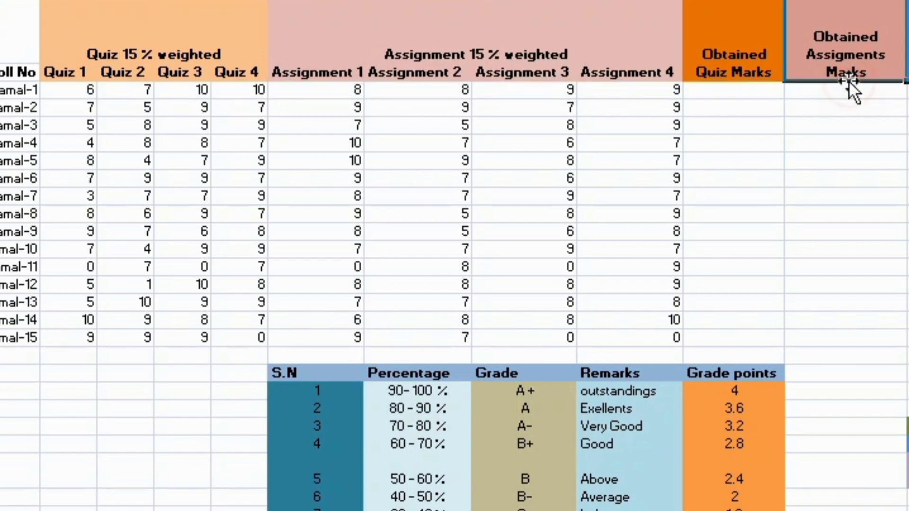
{"action": "left_click", "coordinate": [826, 92]}
{"action": "key", "text": "Right"}
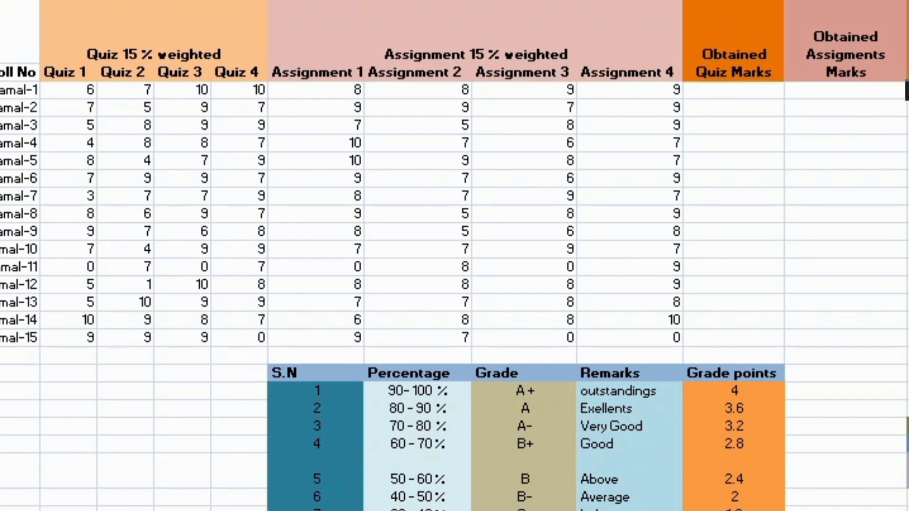
- Total the first student's four quiz marks with SUM under Obtained Quiz Marks and fill the formula down for all 15 students
{"action": "left_click", "coordinate": [726, 94]}
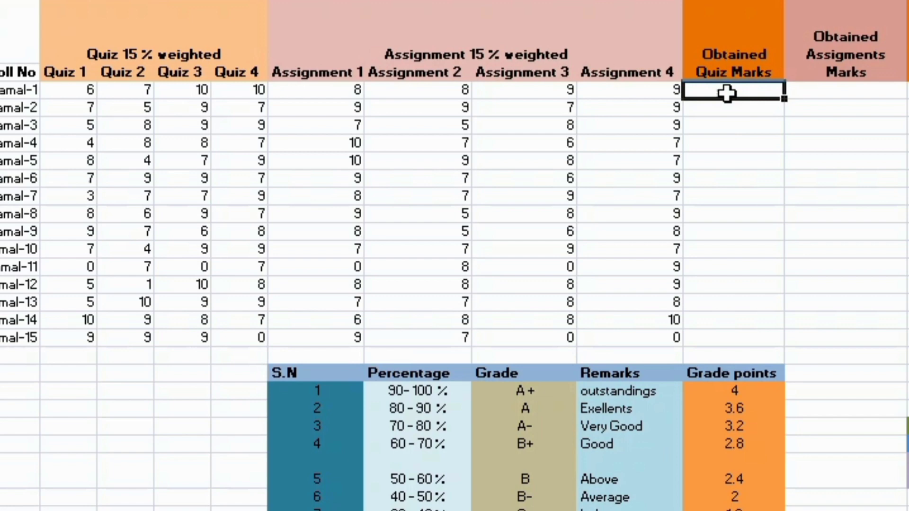
{"action": "type", "text": "=sum"}
{"action": "double_click", "coordinate": [716, 115]}
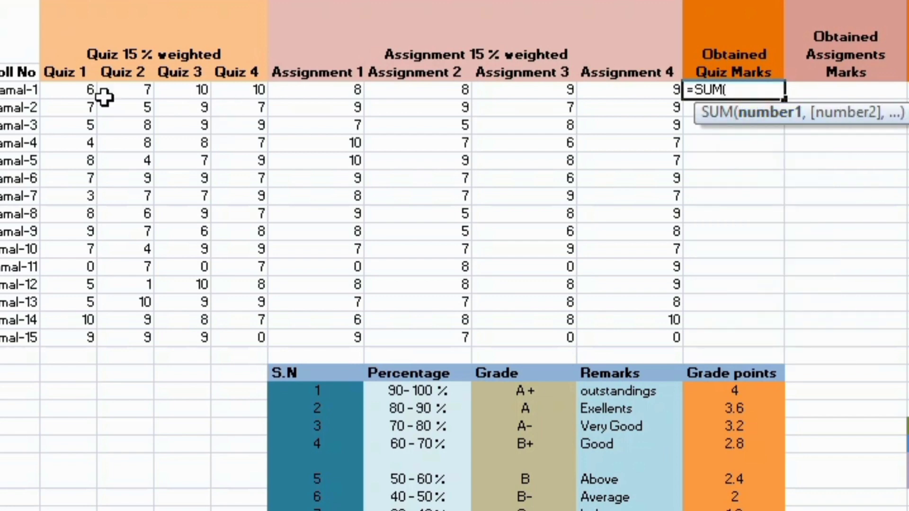
{"action": "left_click_drag", "start_coordinate": [73, 92], "coordinate": [256, 91]}
{"action": "key", "text": "Return"}
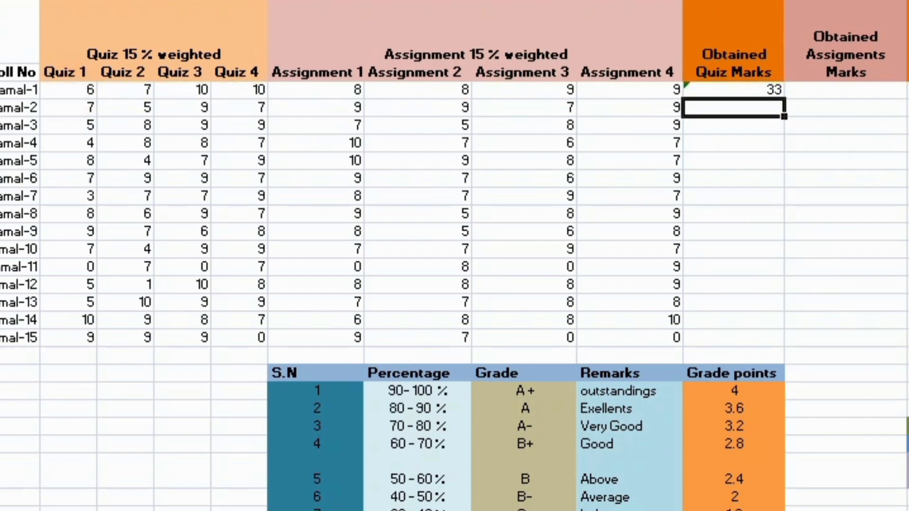
{"action": "left_click", "coordinate": [763, 93]}
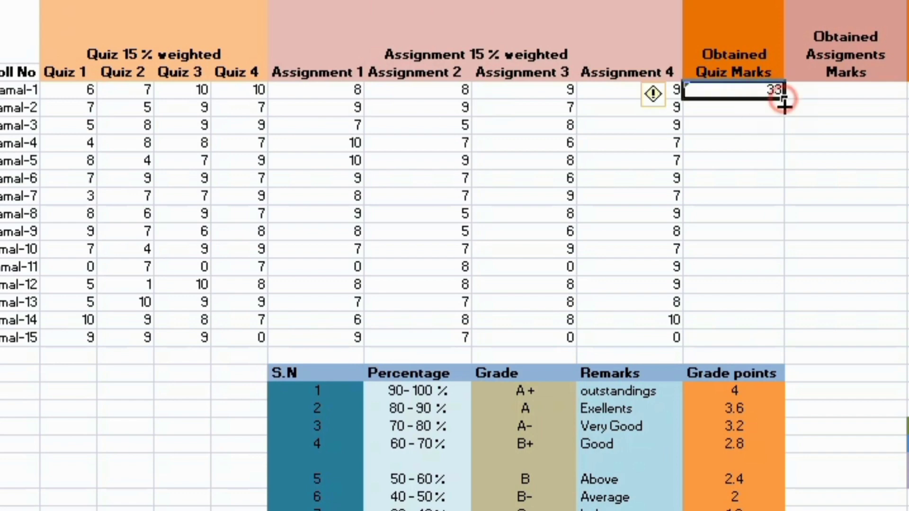
{"action": "left_click_drag", "start_coordinate": [783, 107], "coordinate": [786, 346]}
{"action": "left_click", "coordinate": [840, 372]}
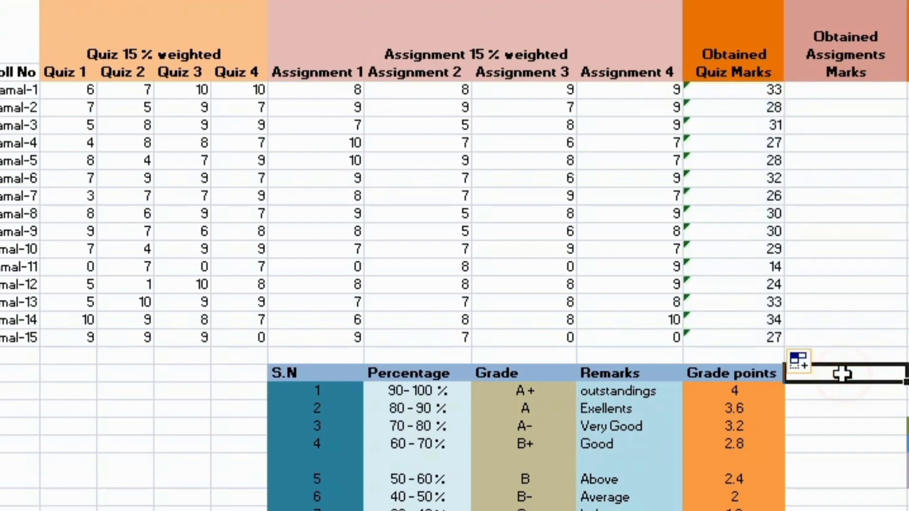
- Total the first student's four assignment marks with SUM under Obtained Assigments Marks and fill the formula down to the last student
{"action": "left_click", "coordinate": [829, 91]}
{"action": "type", "text": "=sum"}
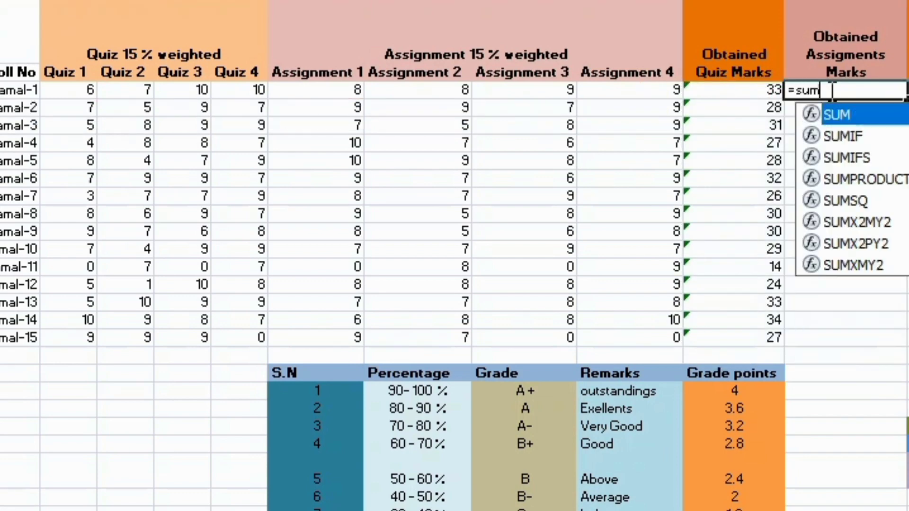
{"action": "key", "text": "Tab"}
{"action": "left_click_drag", "start_coordinate": [279, 90], "coordinate": [673, 95]}
{"action": "key", "text": "Return"}
{"action": "left_click", "coordinate": [898, 89]}
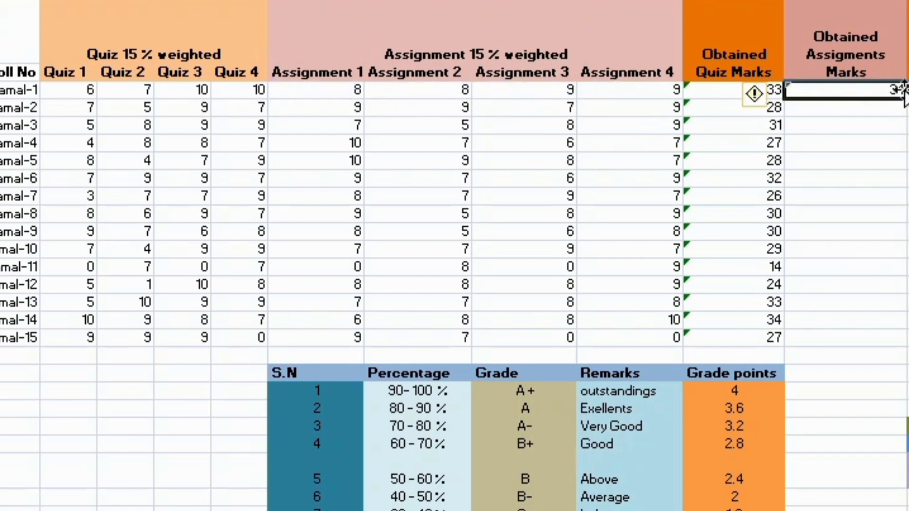
{"action": "key", "text": "ctrl+c"}
{"action": "left_click_drag", "start_coordinate": [905, 99], "coordinate": [899, 343]}
{"action": "left_click", "coordinate": [906, 285]}
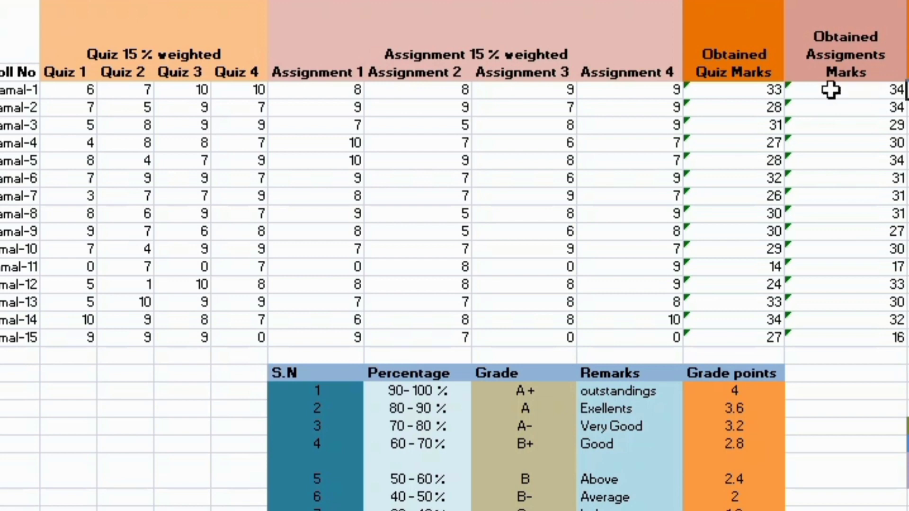
- Calculate the 15% weighted quiz marks in M3 with =K3/40*15 and fill the formula down for all students
{"action": "left_click", "coordinate": [757, 90]}
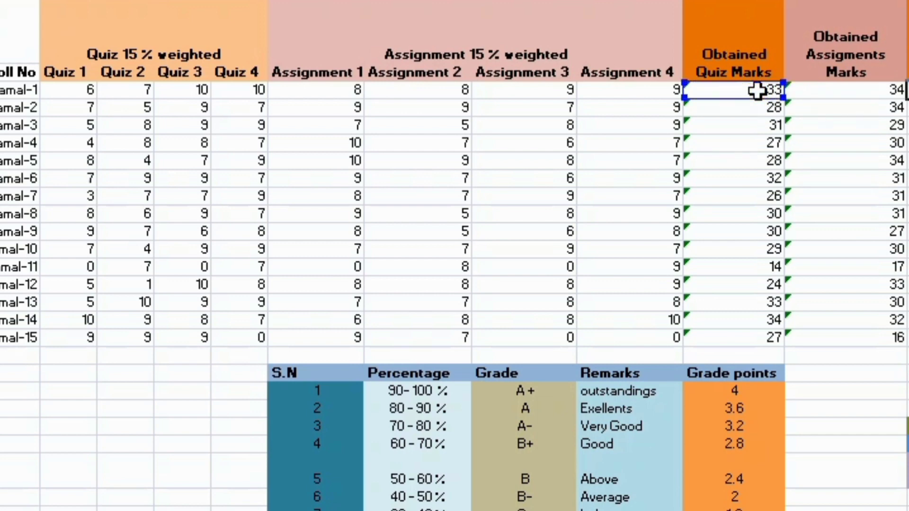
{"action": "key", "text": "Return"}
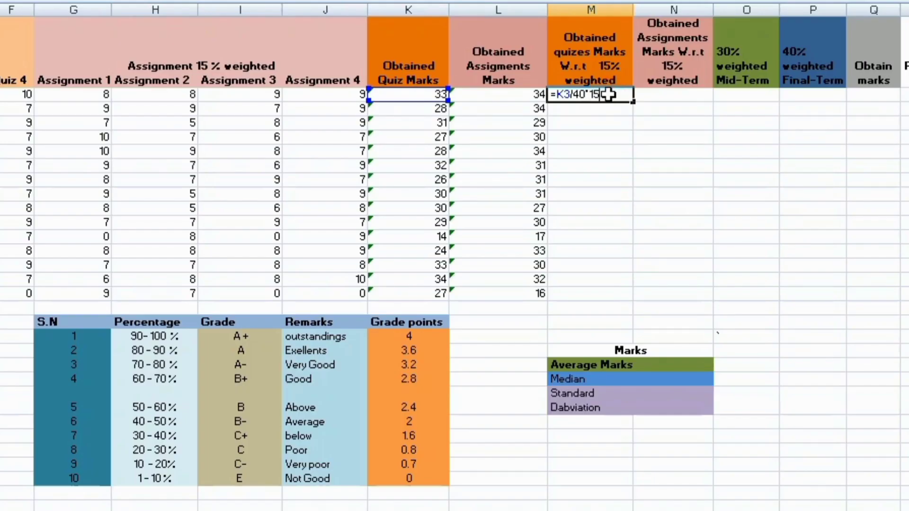
{"action": "key", "text": "ctrl+Return"}
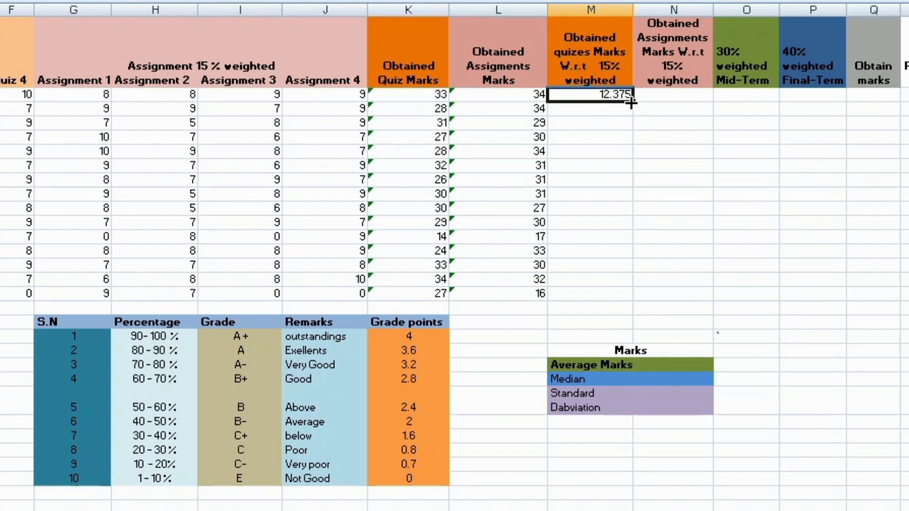
{"action": "left_click_drag", "start_coordinate": [631, 102], "coordinate": [631, 292]}
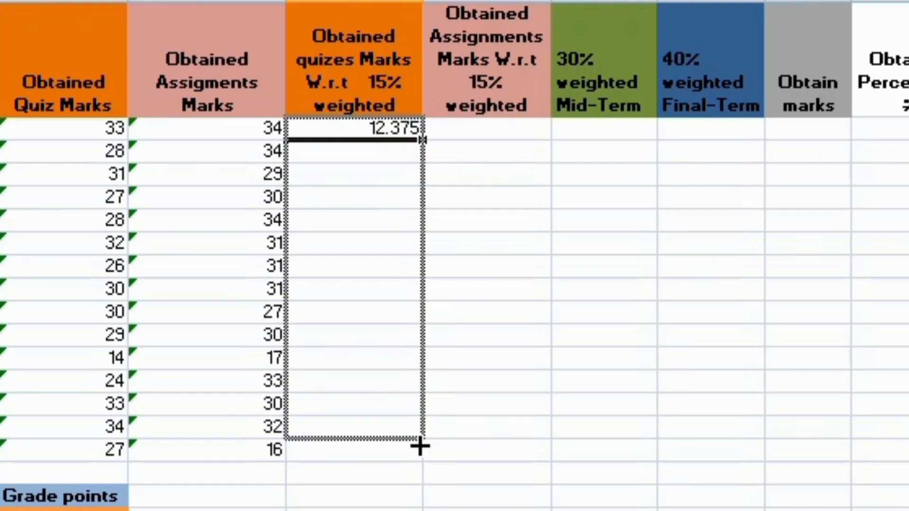
{"action": "left_click_drag", "start_coordinate": [420, 447], "coordinate": [415, 457]}
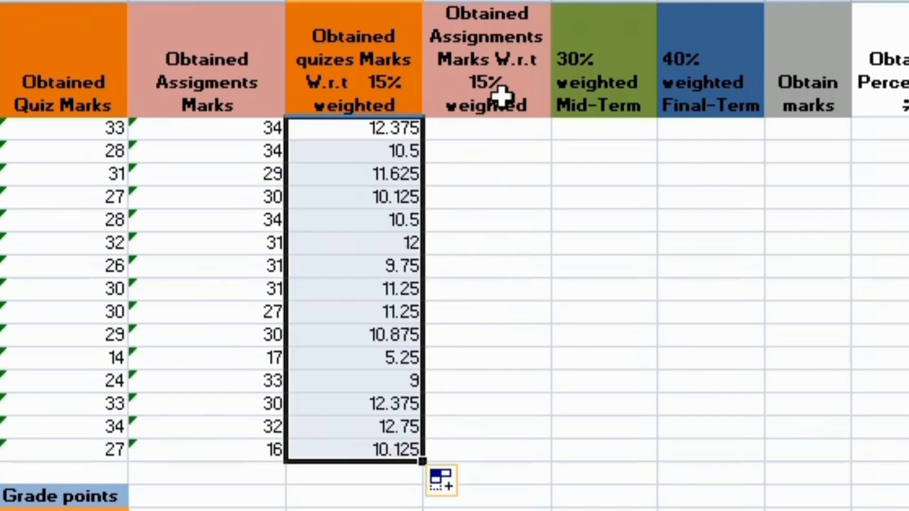
- Calculate the 15% weighted assignment marks in N3 with =L3/40*15 and fill the formula down for all students
{"action": "left_click", "coordinate": [486, 130]}
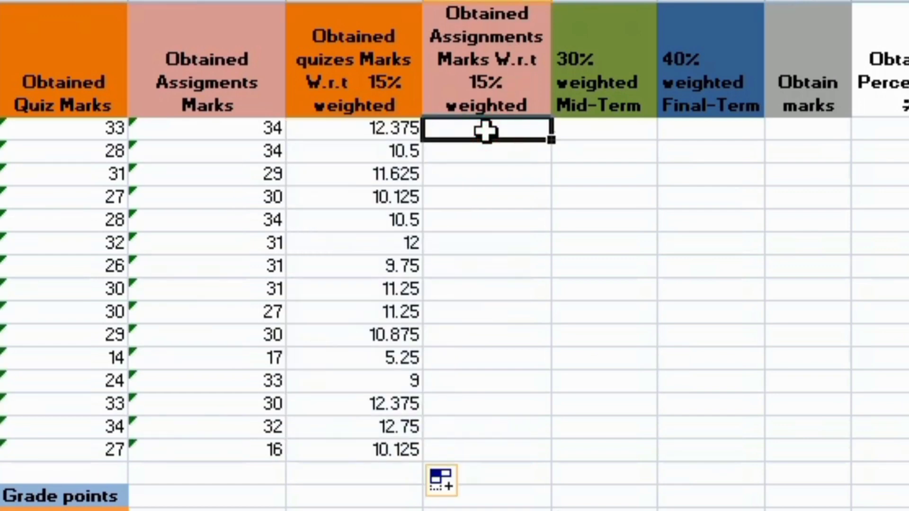
{"action": "type", "text": "="}
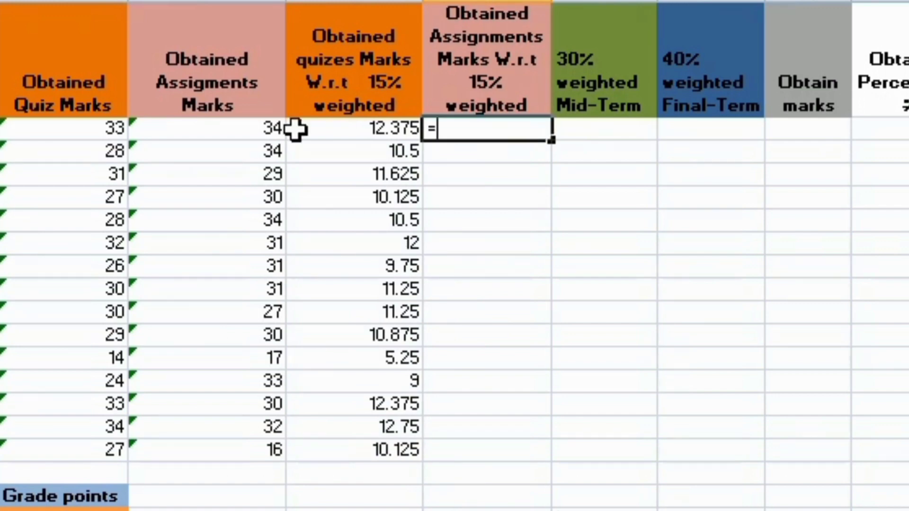
{"action": "left_click", "coordinate": [218, 146]}
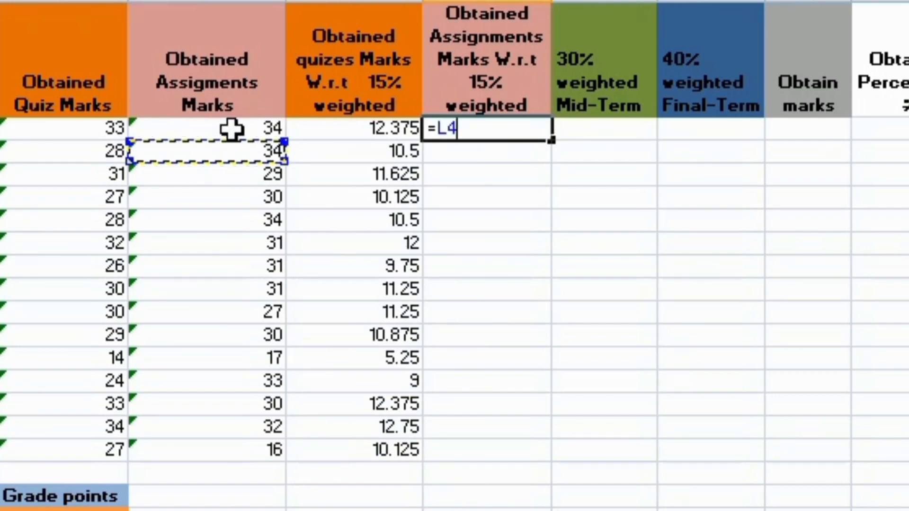
{"action": "left_click", "coordinate": [231, 128]}
{"action": "type", "text": "/"}
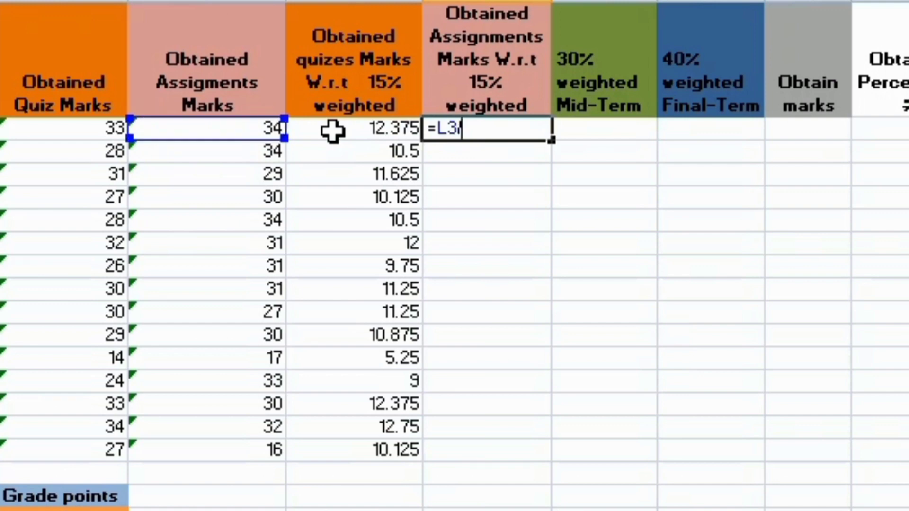
{"action": "type", "text": "40*"}
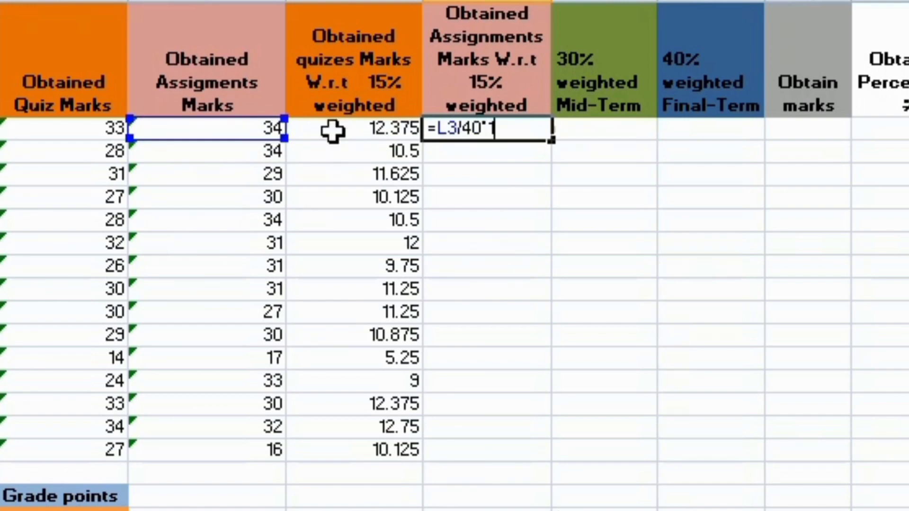
{"action": "type", "text": "15"}
{"action": "key", "text": "Return"}
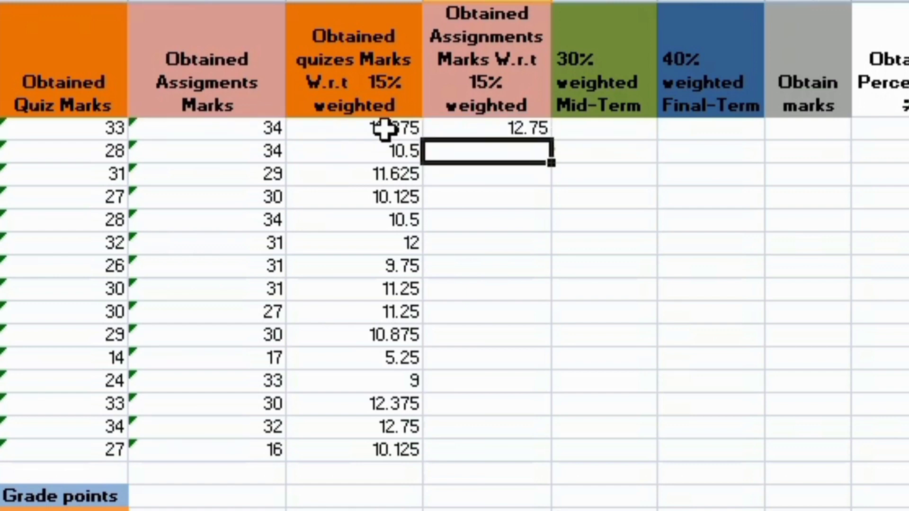
{"action": "left_click", "coordinate": [483, 126]}
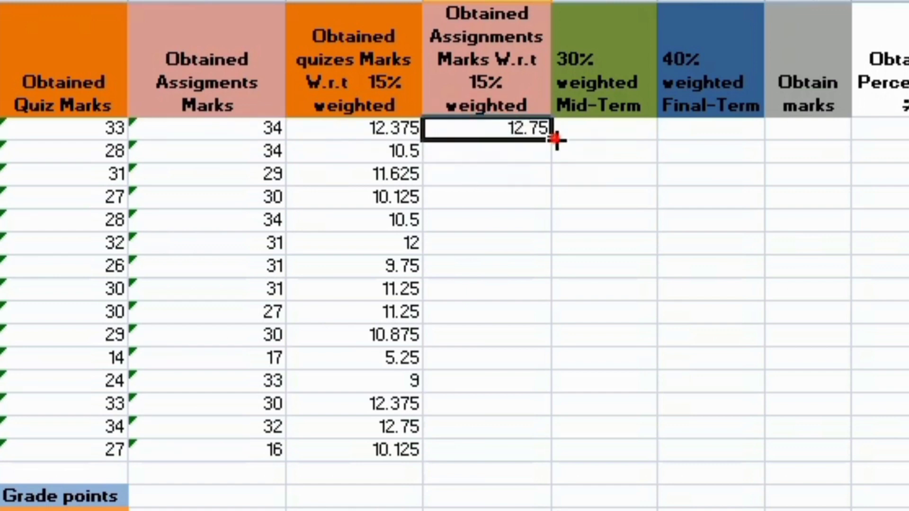
{"action": "left_click_drag", "start_coordinate": [556, 139], "coordinate": [548, 461]}
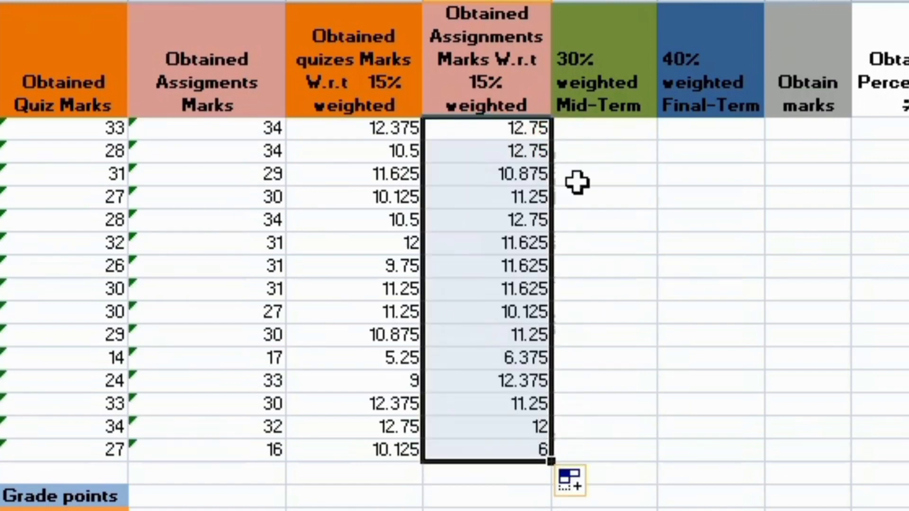
- Enter the 30% weighted Mid-Term marks 25, 4, 25 and 24 for the first four students
{"action": "left_click", "coordinate": [602, 128]}
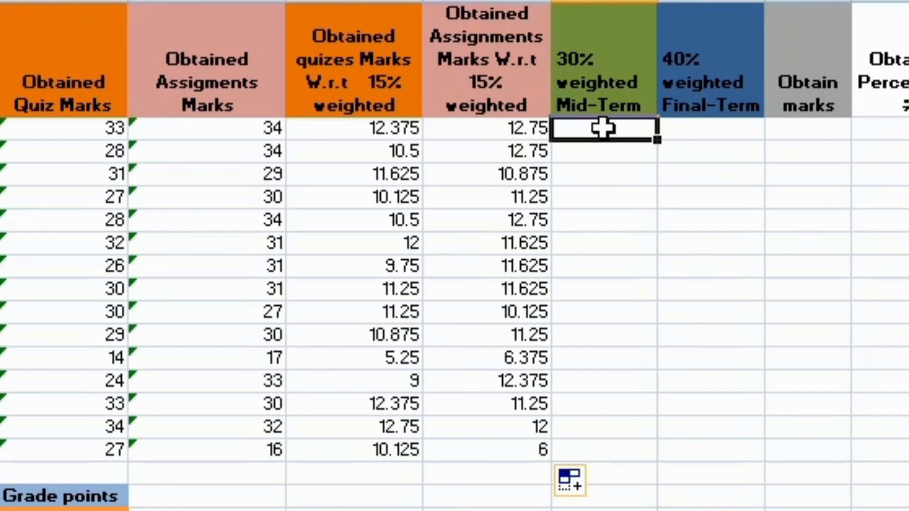
{"action": "type", "text": "25"}
{"action": "key", "text": "Return"}
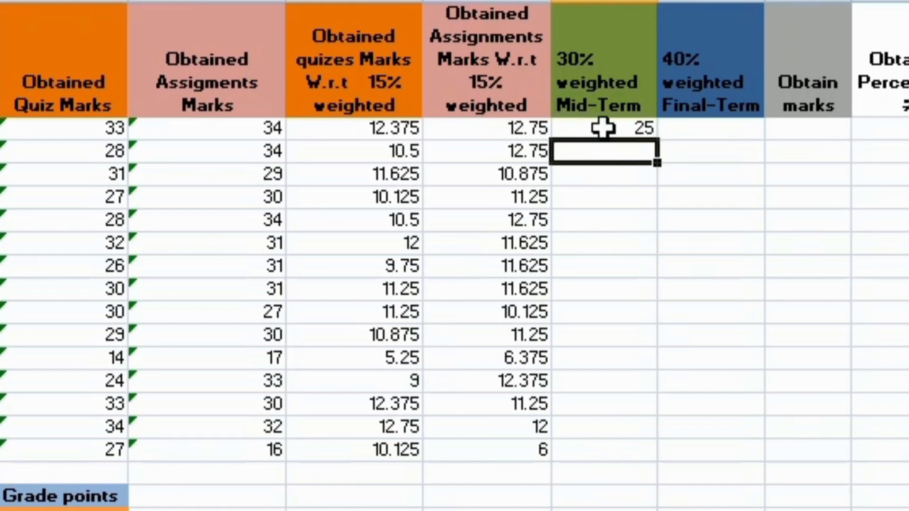
{"action": "type", "text": "4"}
{"action": "key", "text": "Return"}
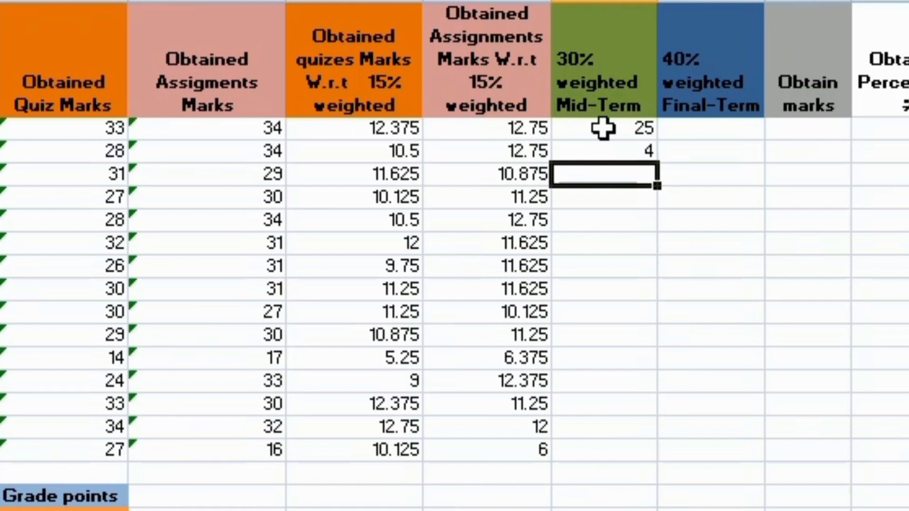
{"action": "type", "text": "25"}
{"action": "key", "text": "Return"}
{"action": "type", "text": "242"}
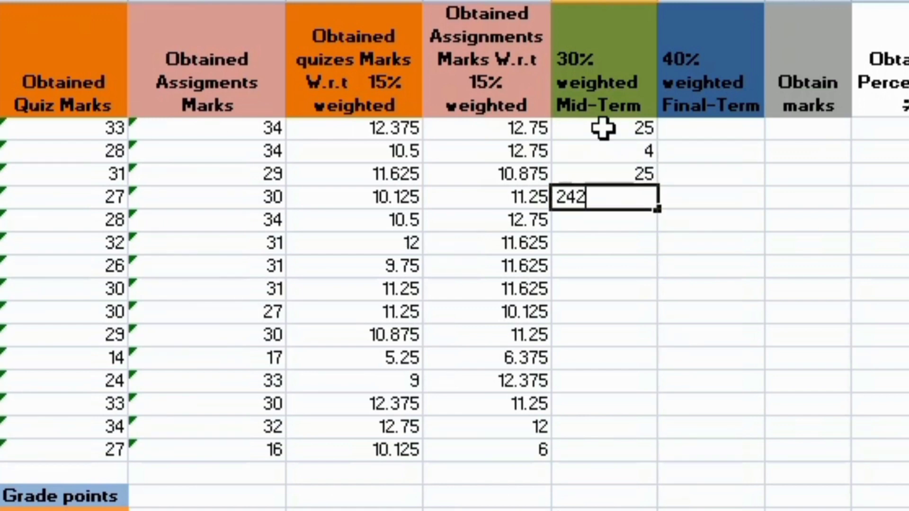
{"action": "key", "text": "BackSpace"}
{"action": "key", "text": "Return"}
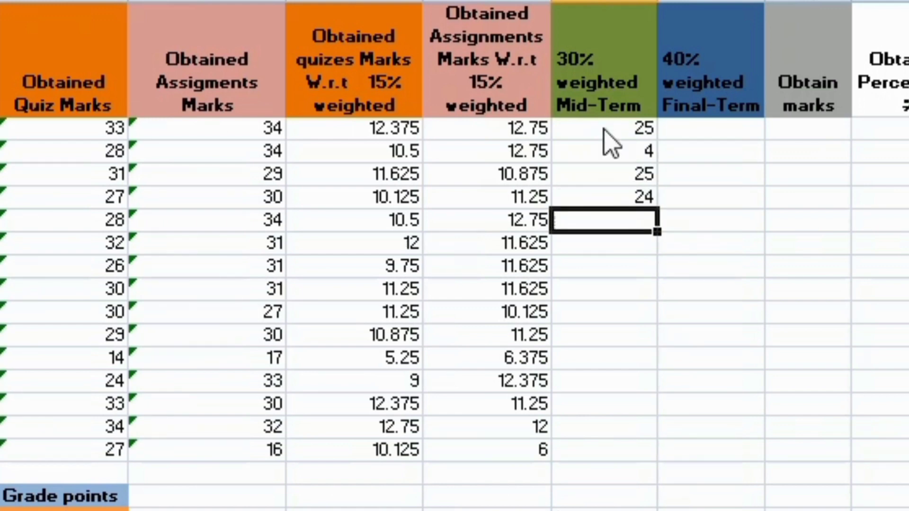
- Enter the Mid-Term marks 19, 22, 23 and 27 for students 5 to 8
{"action": "type", "text": "19"}
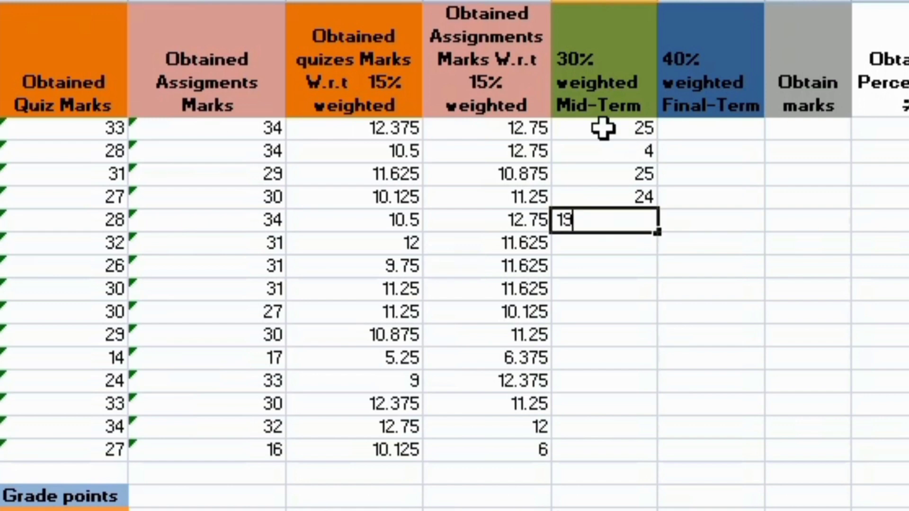
{"action": "key", "text": "Return"}
{"action": "type", "text": "22"}
{"action": "key", "text": "Return"}
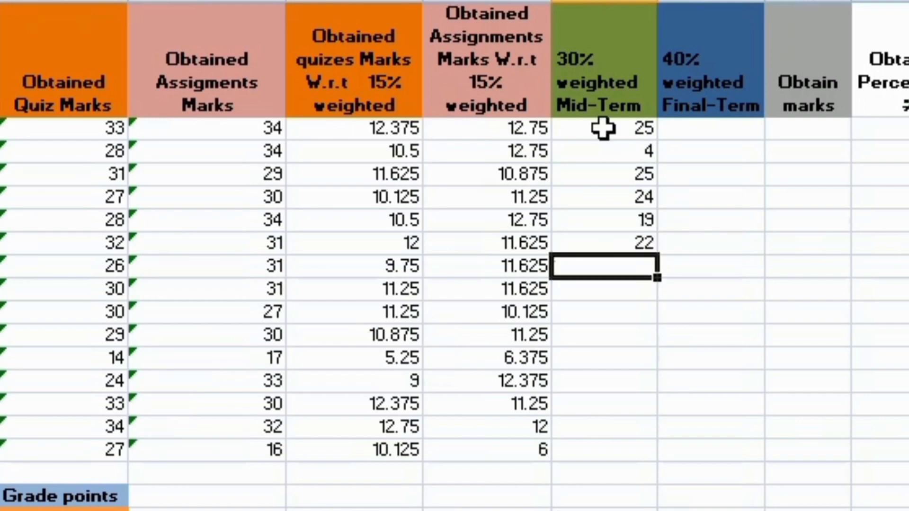
{"action": "type", "text": "23"}
{"action": "key", "text": "Return"}
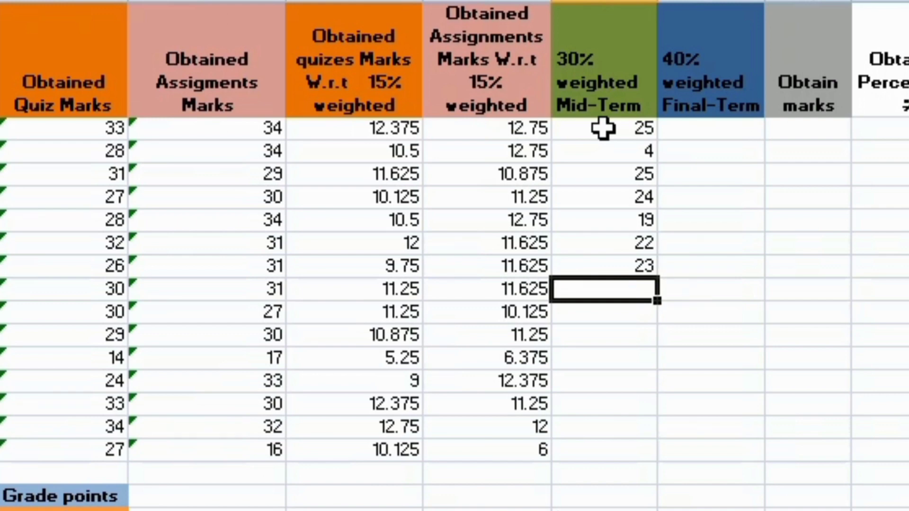
{"action": "type", "text": "27"}
{"action": "key", "text": "Return"}
- Enter the Mid-Term marks 26, 20, 15, 14 and 11 for students 9 to 13
{"action": "type", "text": "262"}
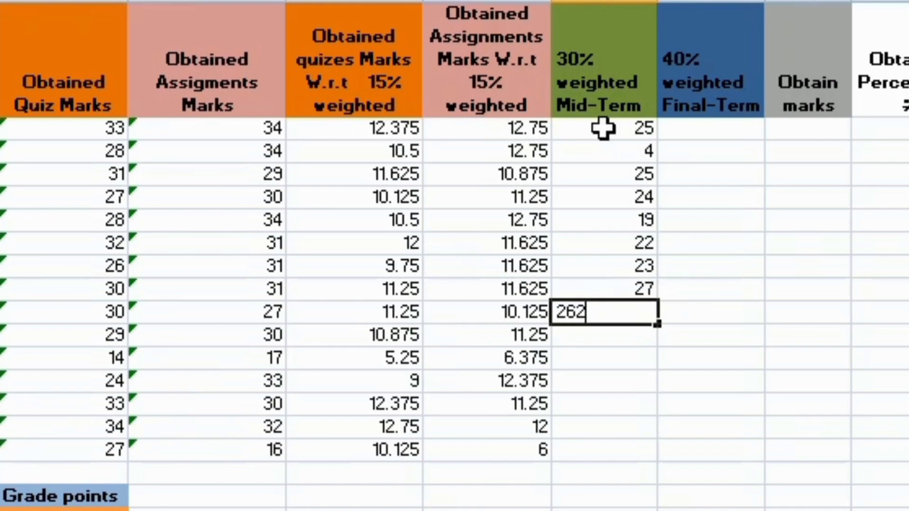
{"action": "key", "text": "BackSpace"}
{"action": "key", "text": "Return"}
{"action": "type", "text": "2"}
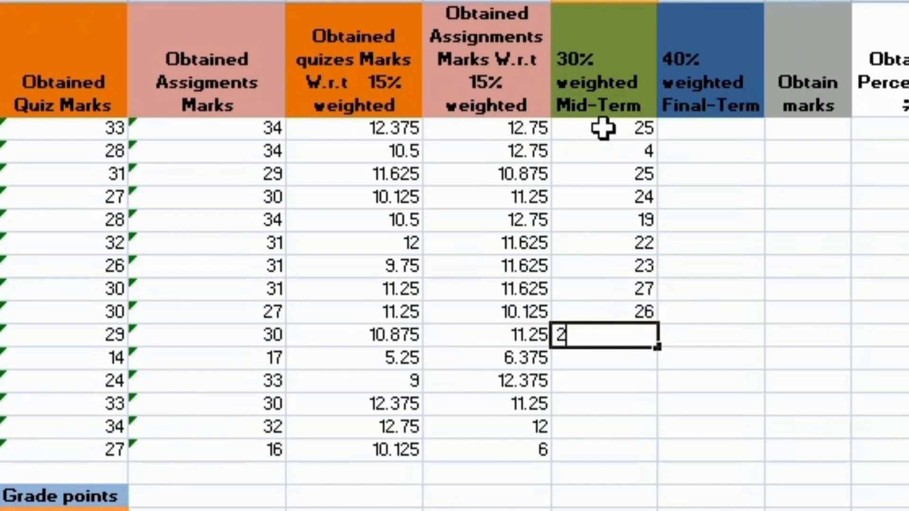
{"action": "type", "text": "0"}
{"action": "key", "text": "Return"}
{"action": "type", "text": "15"}
{"action": "key", "text": "Return"}
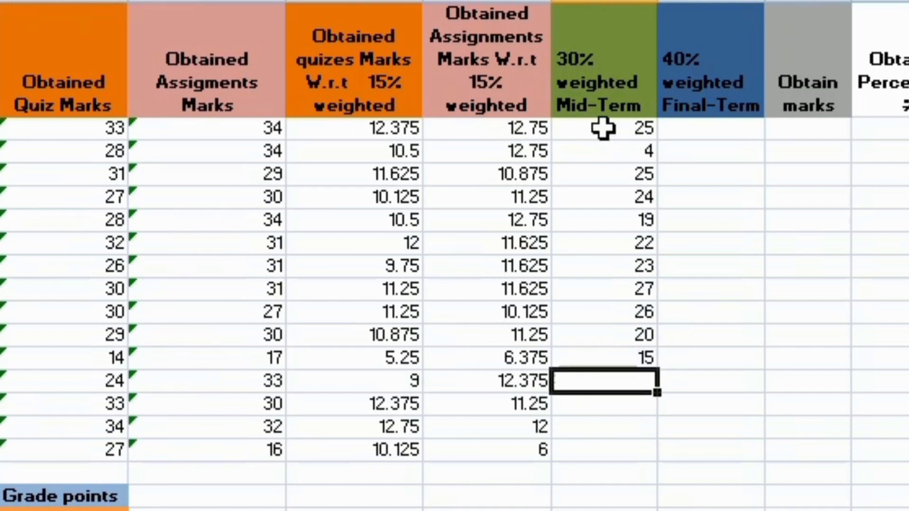
{"action": "type", "text": "14"}
{"action": "key", "text": "Return"}
{"action": "type", "text": "11"}
{"action": "key", "text": "Return"}
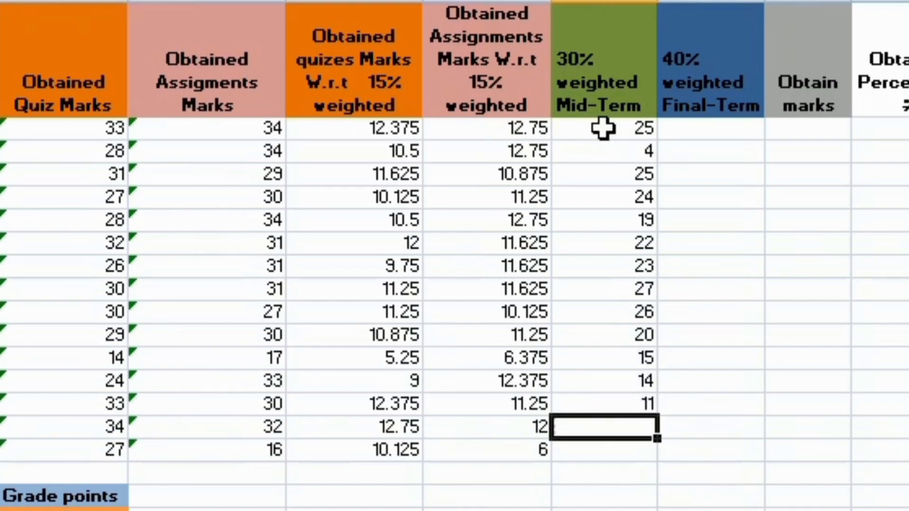
- Enter the Mid-Term marks 18 and 29 for the last two students, 14 and 15
{"action": "type", "text": "18"}
{"action": "key", "text": "Return"}
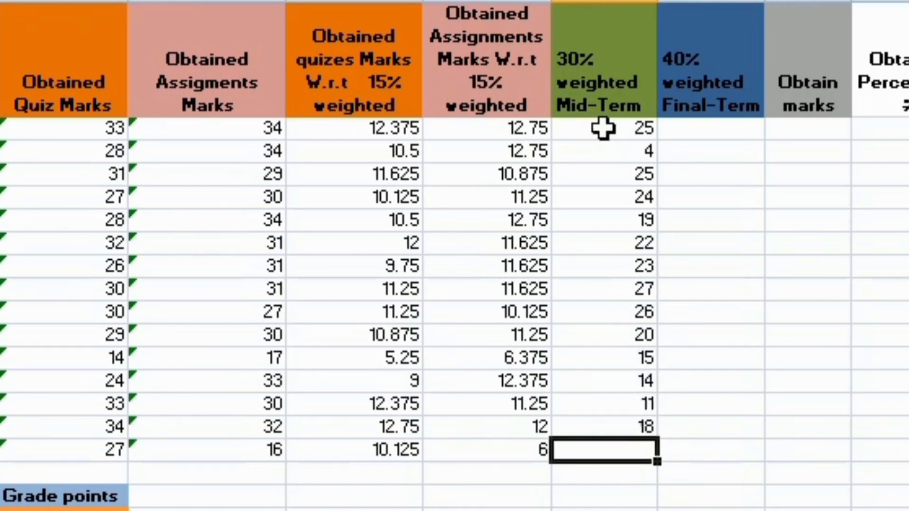
{"action": "type", "text": "29"}
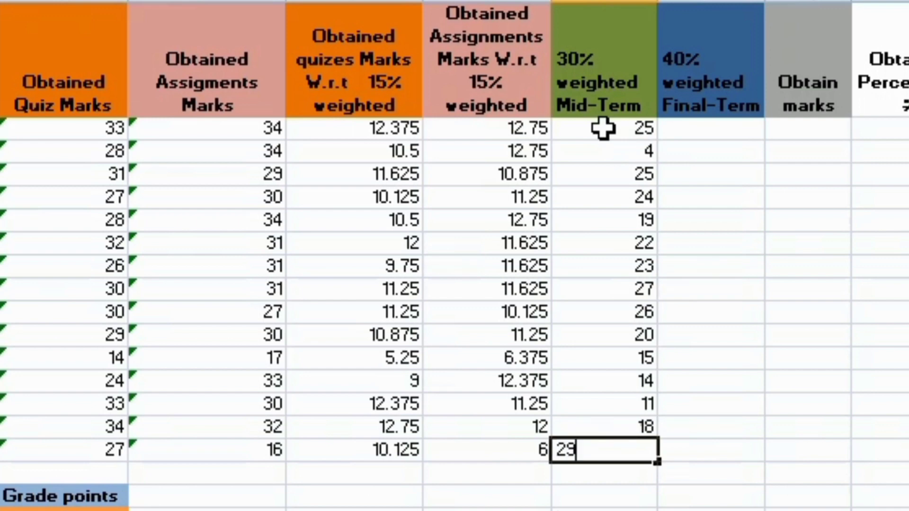
{"action": "key", "text": "Return"}
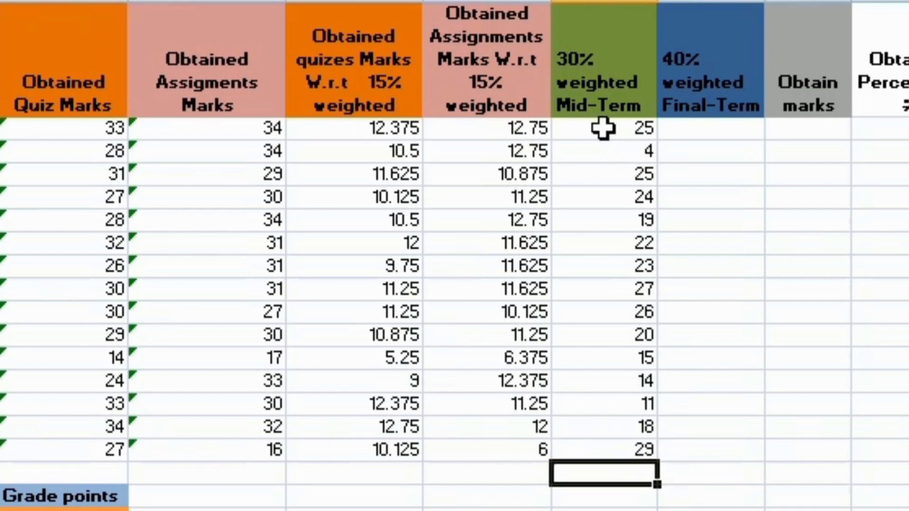
- Enter the 40% weighted Final-Term marks 39, 32 and 35 for the first three students
{"action": "left_click", "coordinate": [683, 129]}
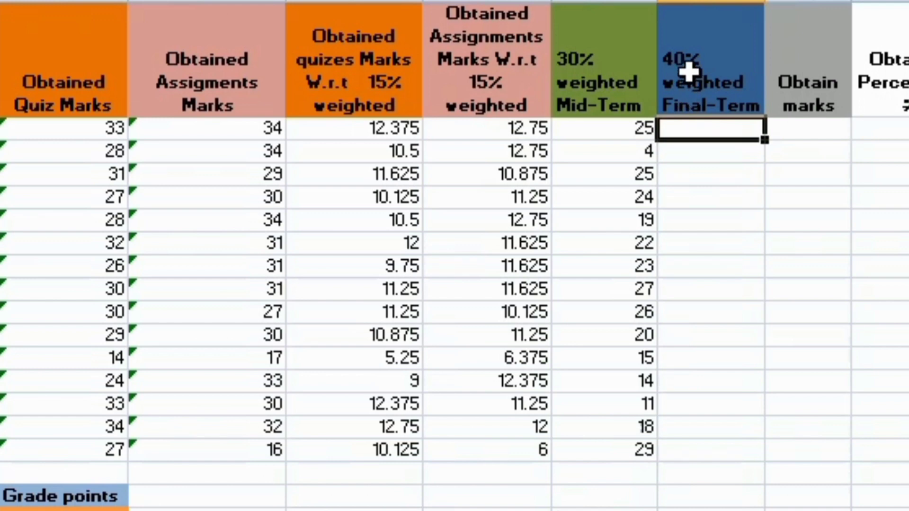
{"action": "left_click", "coordinate": [681, 65]}
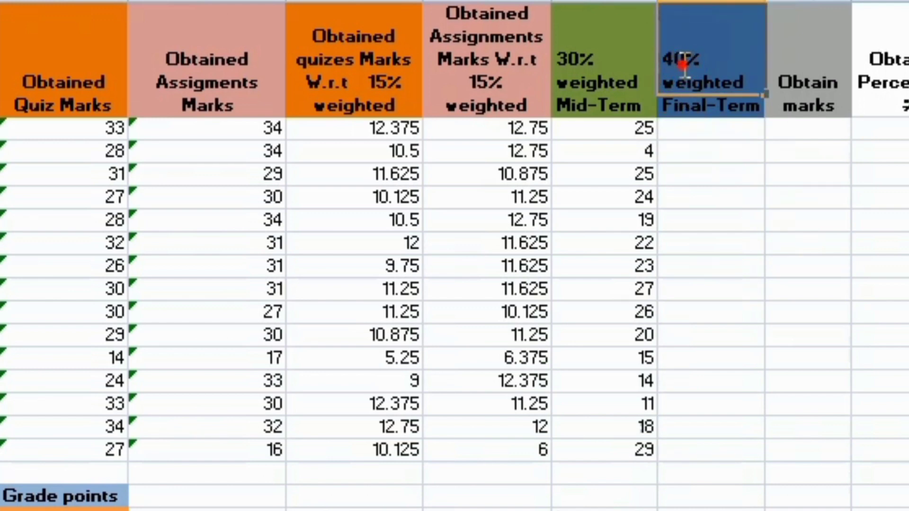
{"action": "left_click", "coordinate": [689, 134]}
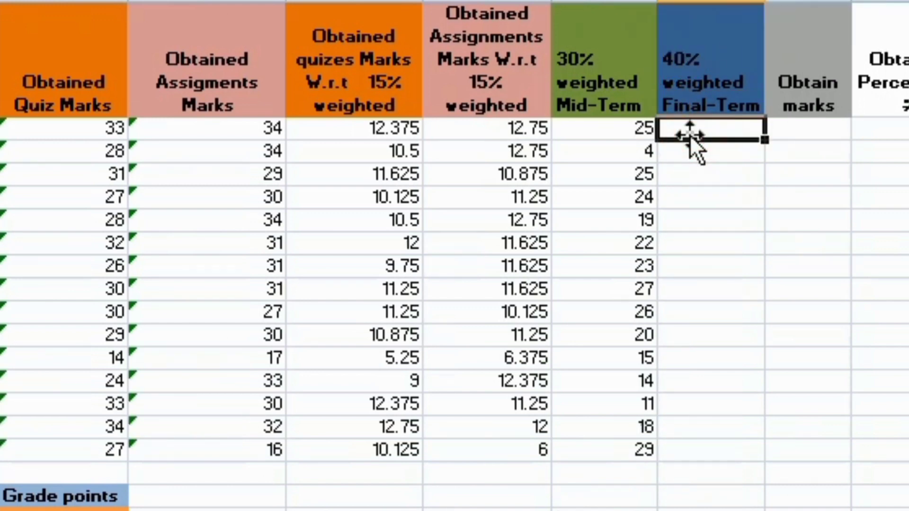
{"action": "type", "text": "39"}
{"action": "key", "text": "Return"}
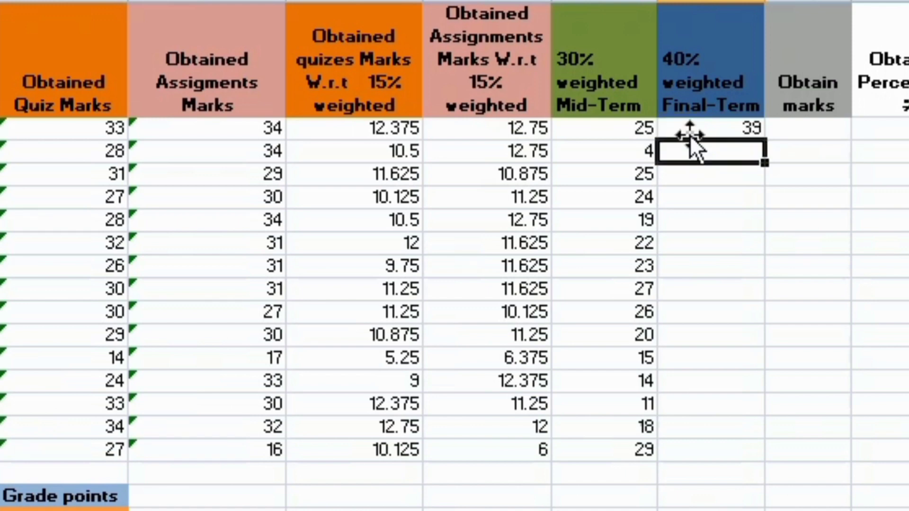
{"action": "type", "text": "32"}
{"action": "key", "text": "Return"}
{"action": "type", "text": "35"}
{"action": "key", "text": "Return"}
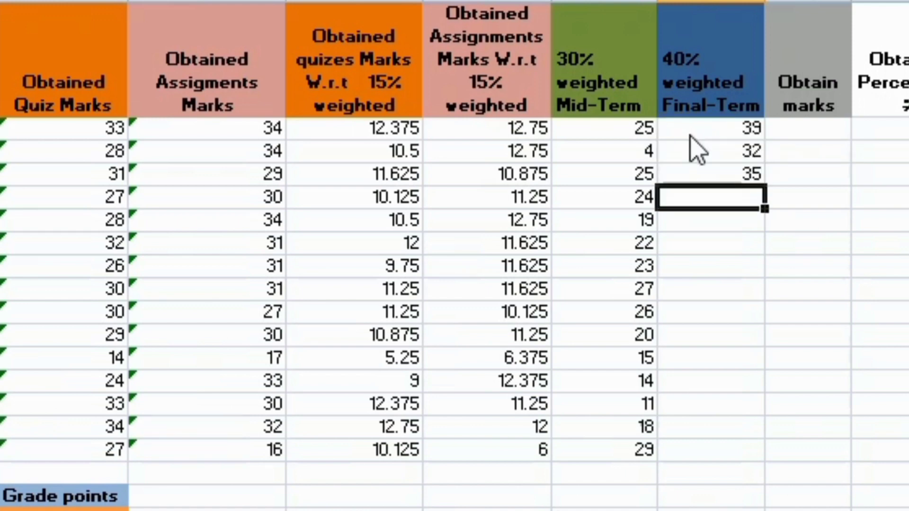
- Enter the Final-Term marks 36, 37, 22 and 25 for students 4 to 7
{"action": "type", "text": "36"}
{"action": "key", "text": "Return"}
{"action": "type", "text": "37"}
{"action": "key", "text": "Return"}
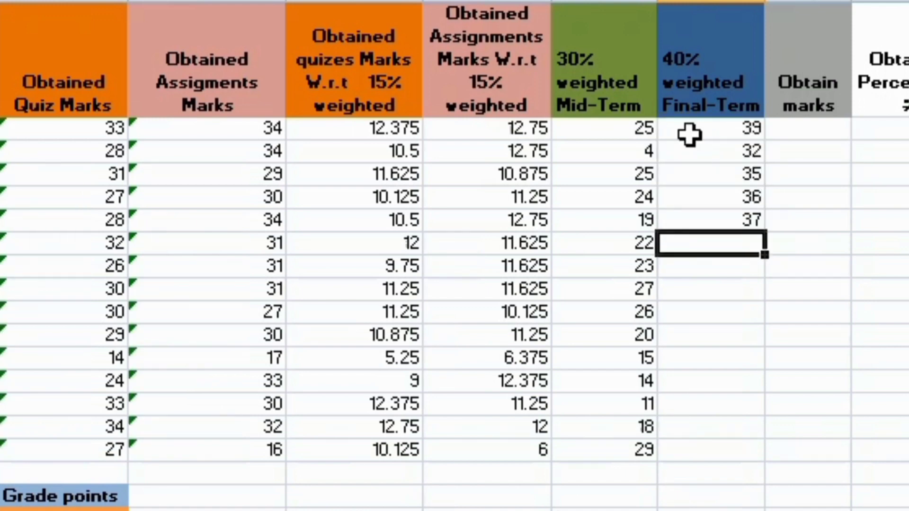
{"action": "type", "text": "22"}
{"action": "key", "text": "Return"}
{"action": "type", "text": "25"}
{"action": "key", "text": "Return"}
- Enter the Final-Term marks 29, 21 and 18 for students 8 to 10
{"action": "type", "text": "2"}
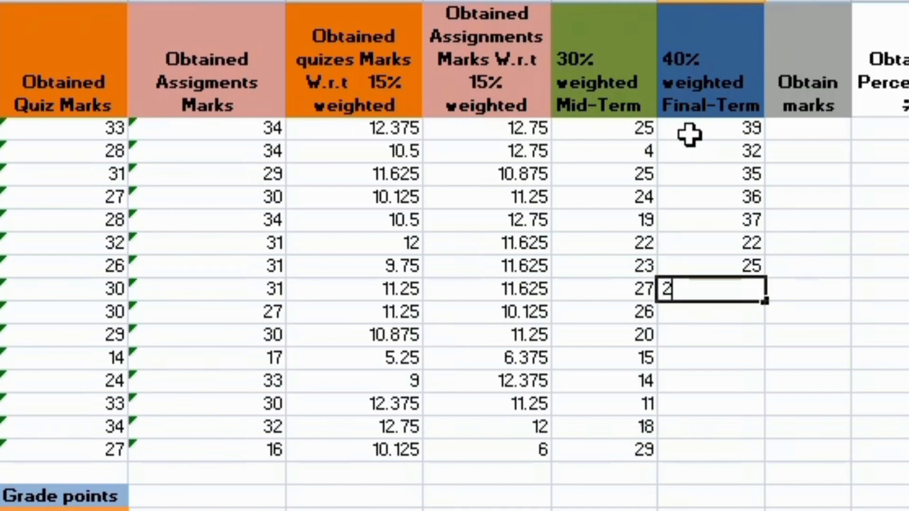
{"action": "type", "text": "9"}
{"action": "key", "text": "Return"}
{"action": "type", "text": "21"}
{"action": "key", "text": "Return"}
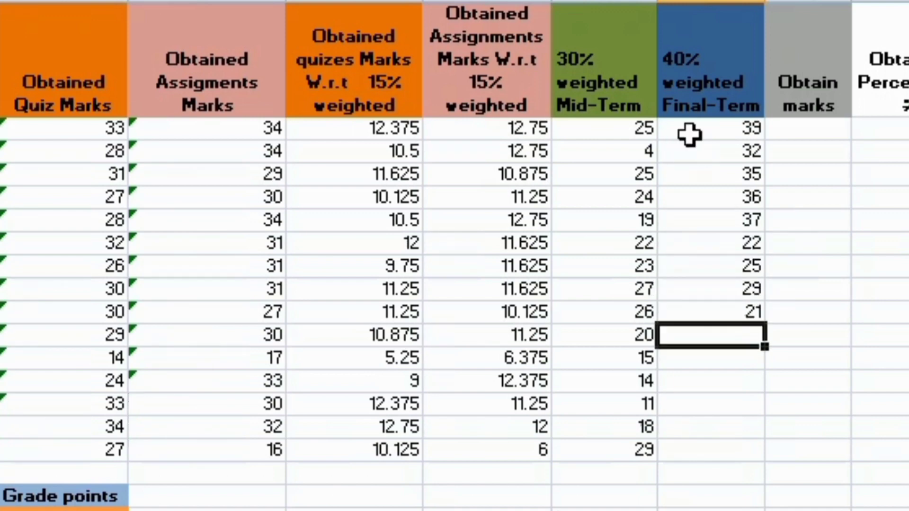
{"action": "type", "text": "18"}
{"action": "key", "text": "Return"}
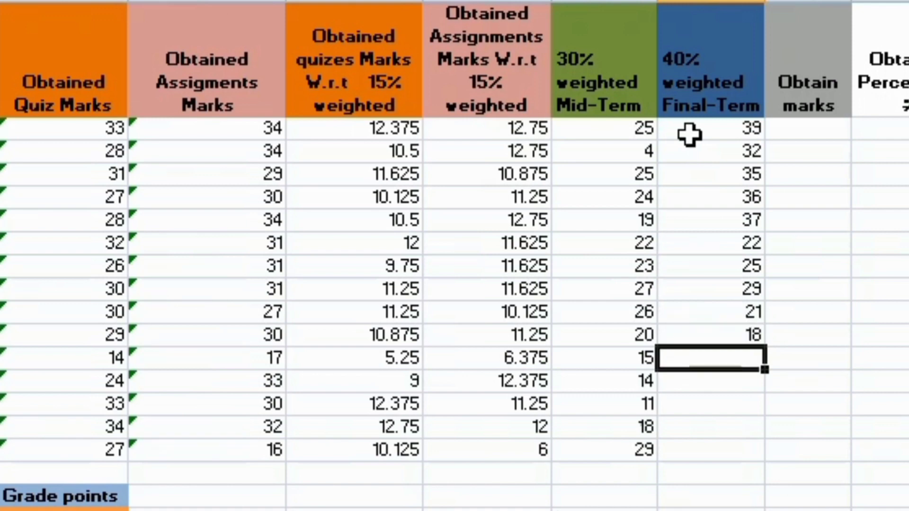
- Enter the Final-Term marks 12, 19, 30, 27 and 25 for students 11 to 15
{"action": "type", "text": "12"}
{"action": "key", "text": "Return"}
{"action": "type", "text": "19"}
{"action": "key", "text": "Return"}
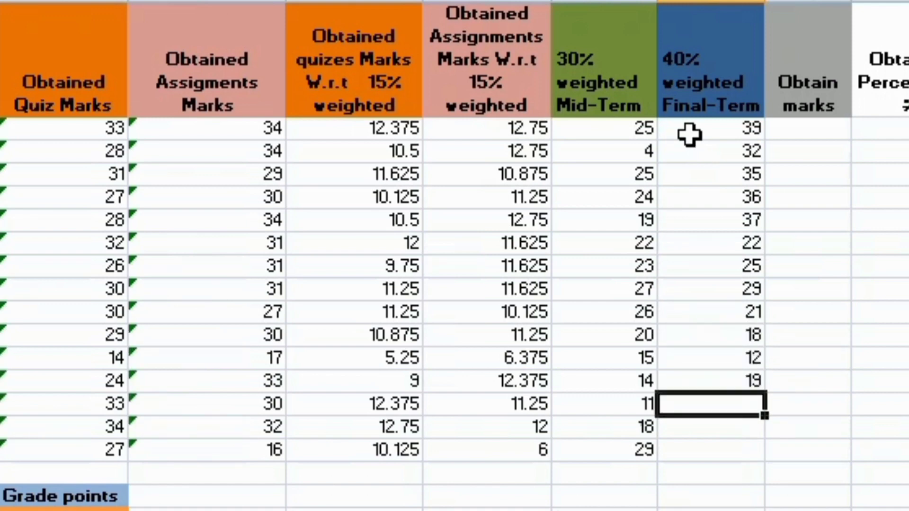
{"action": "type", "text": "30"}
{"action": "key", "text": "Return"}
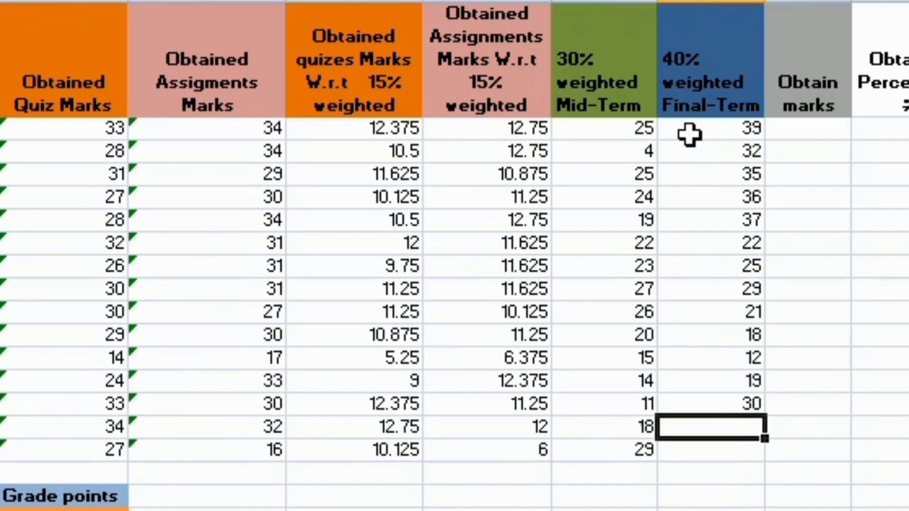
{"action": "type", "text": "27"}
{"action": "key", "text": "Return"}
{"action": "type", "text": "25"}
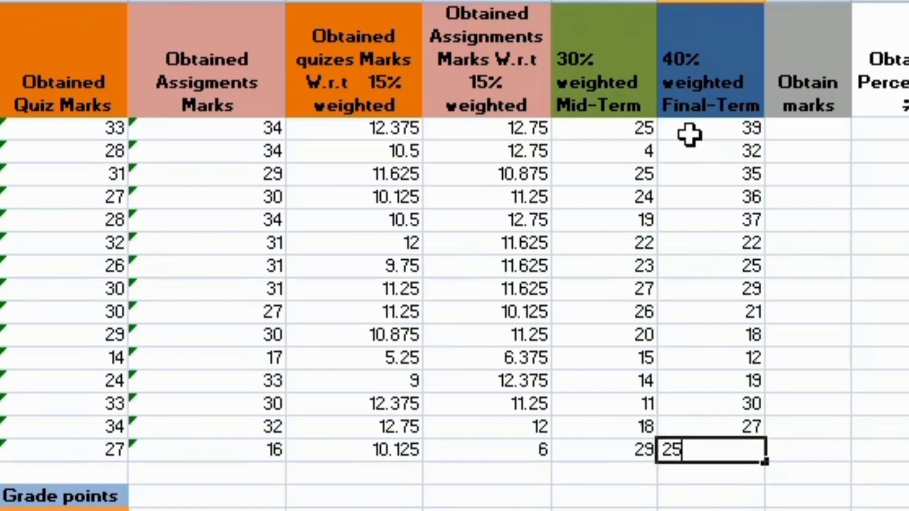
{"action": "key", "text": "Return"}
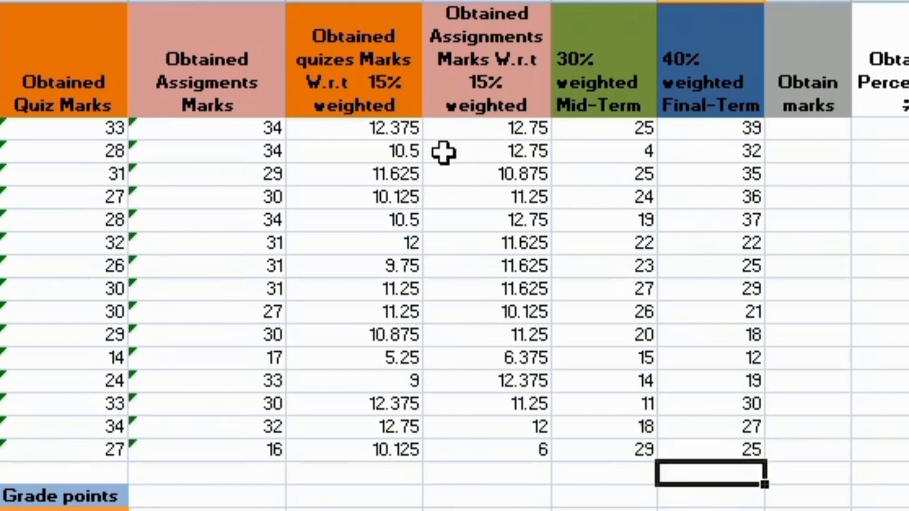
{"action": "left_click", "coordinate": [369, 131]}
{"action": "left_click_drag", "start_coordinate": [427, 131], "coordinate": [686, 227]}
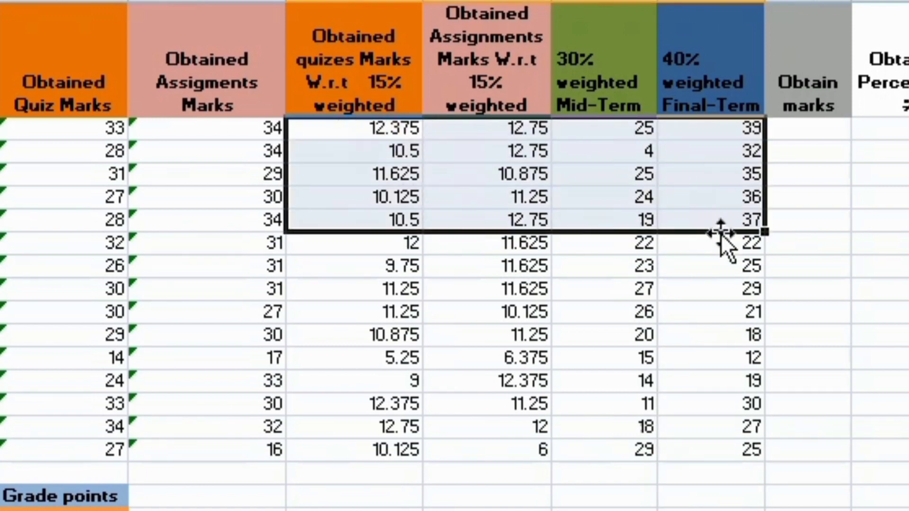
{"action": "mouse_move", "coordinate": [765, 231]}
{"action": "left_mouse_down"}
{"action": "mouse_move", "coordinate": [765, 510]}
{"action": "mouse_move", "coordinate": [765, 232]}
{"action": "left_mouse_up"}
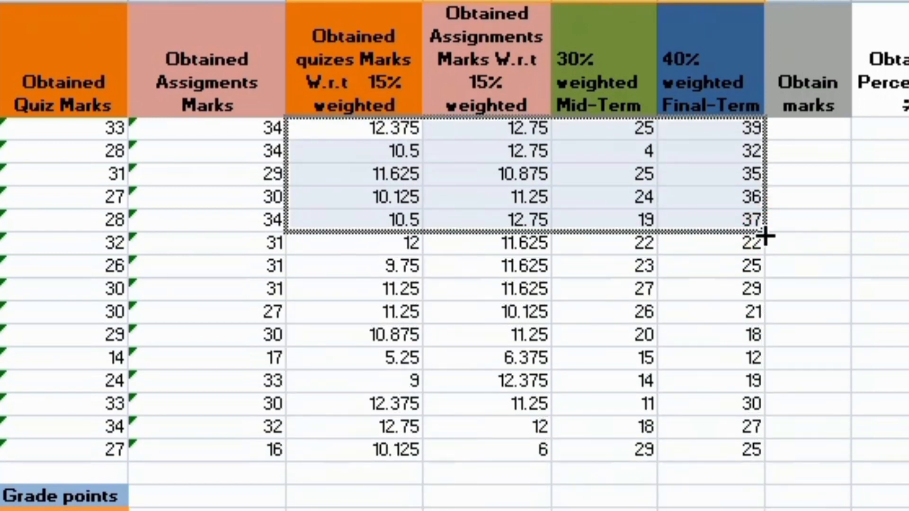
{"action": "left_click", "coordinate": [799, 237]}
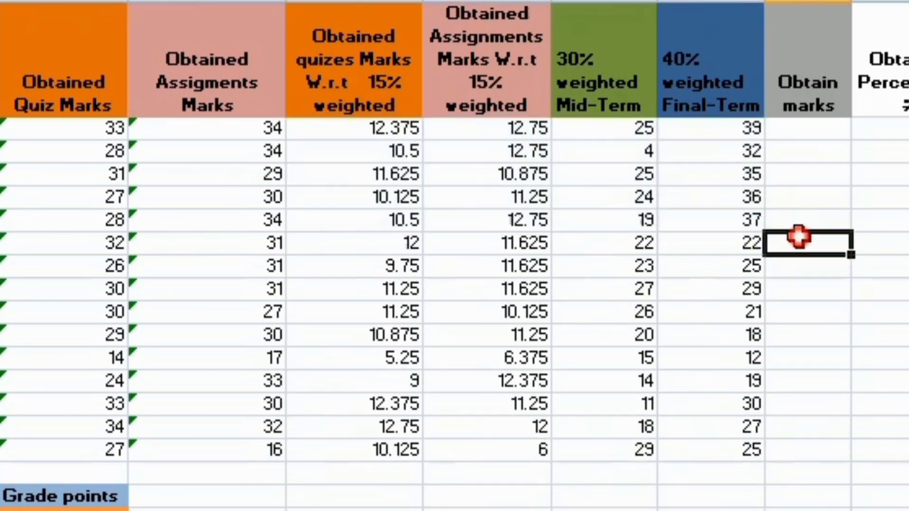
{"action": "left_click", "coordinate": [388, 128]}
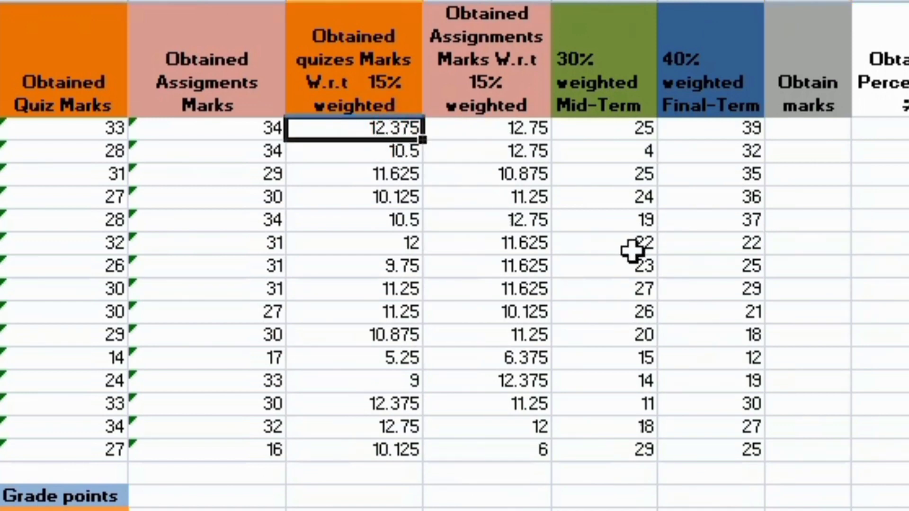
- Total the weighted marks in the first Obtain marks cell with =sum(M3:P3) and fill the formula down for all students
{"action": "left_click", "coordinate": [792, 135]}
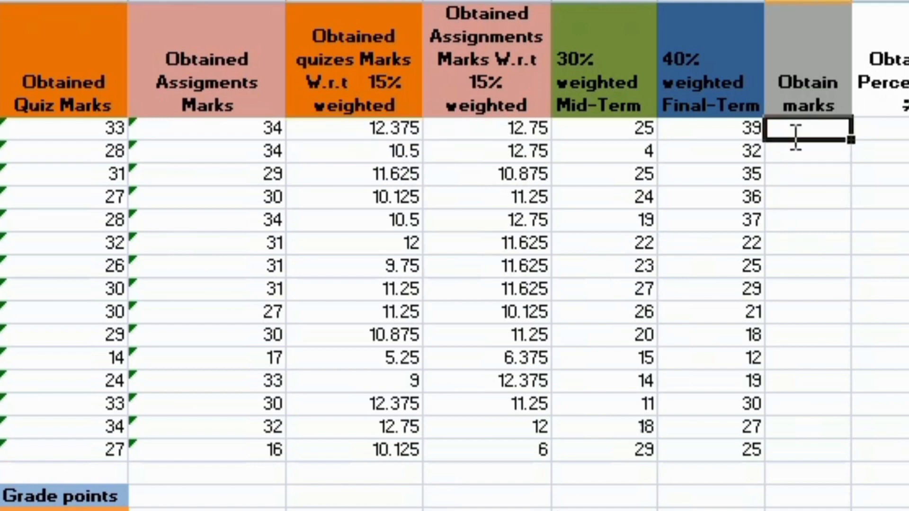
{"action": "type", "text": "=sum"}
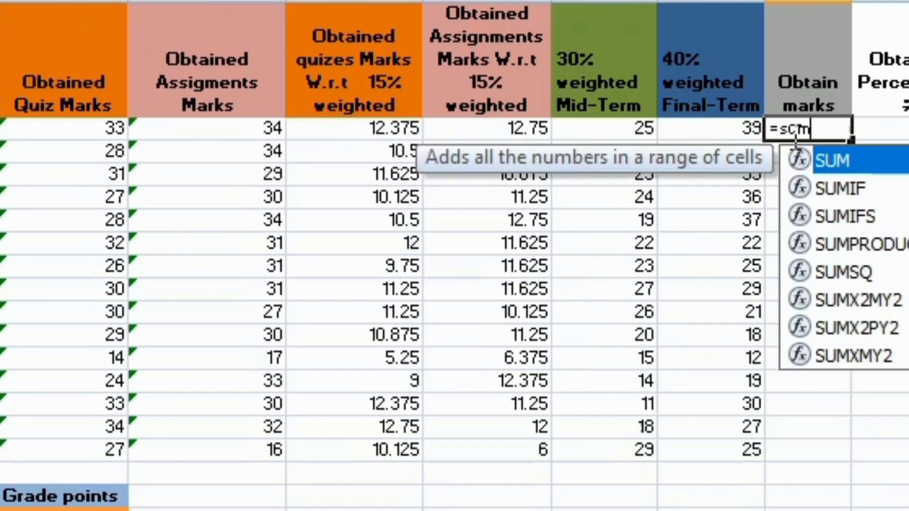
{"action": "left_click_drag", "start_coordinate": [372, 128], "coordinate": [639, 135]}
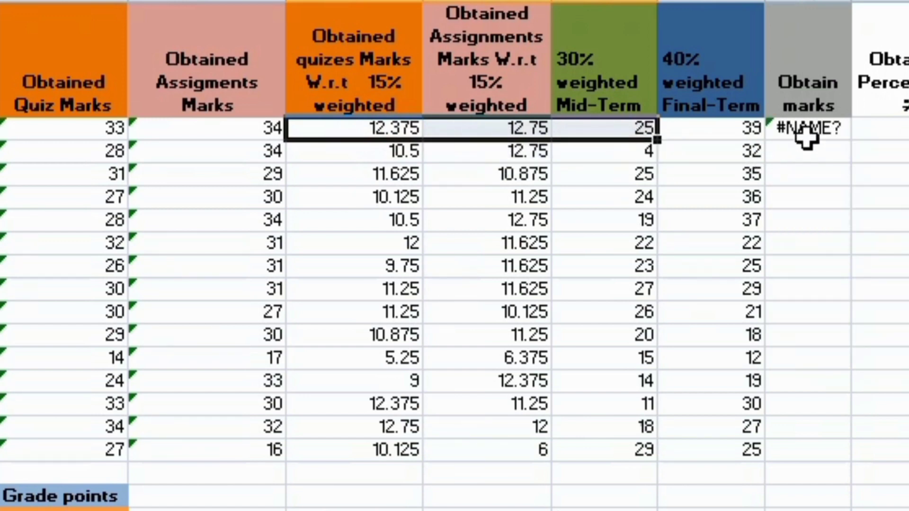
{"action": "left_click", "coordinate": [820, 128]}
{"action": "double_click", "coordinate": [821, 128]}
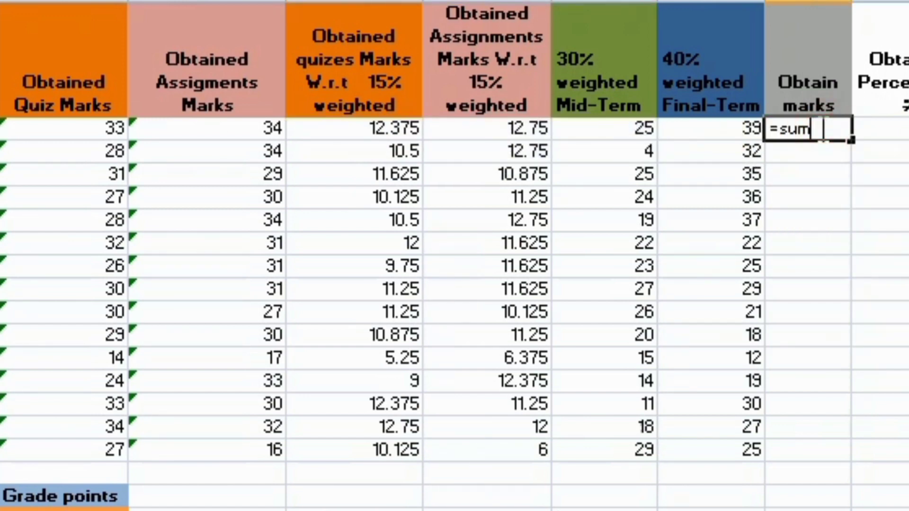
{"action": "type", "text": "("}
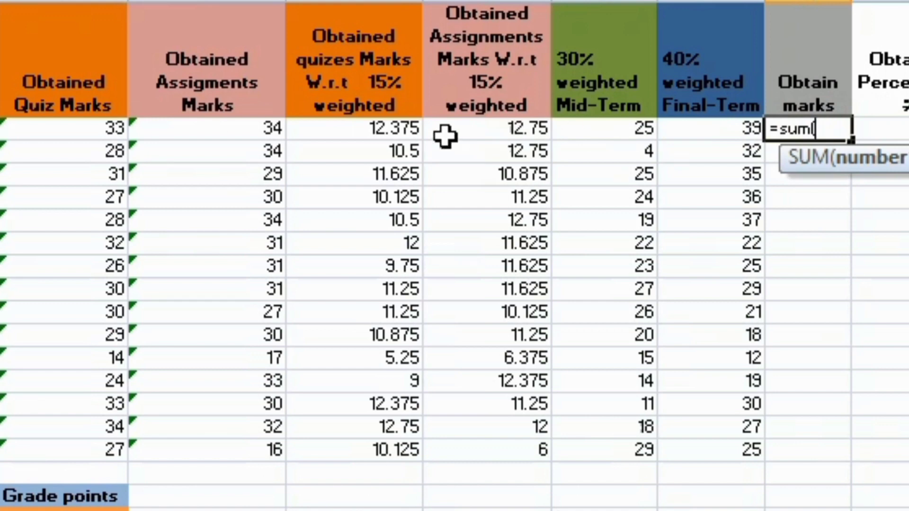
{"action": "left_click_drag", "start_coordinate": [331, 127], "coordinate": [727, 137]}
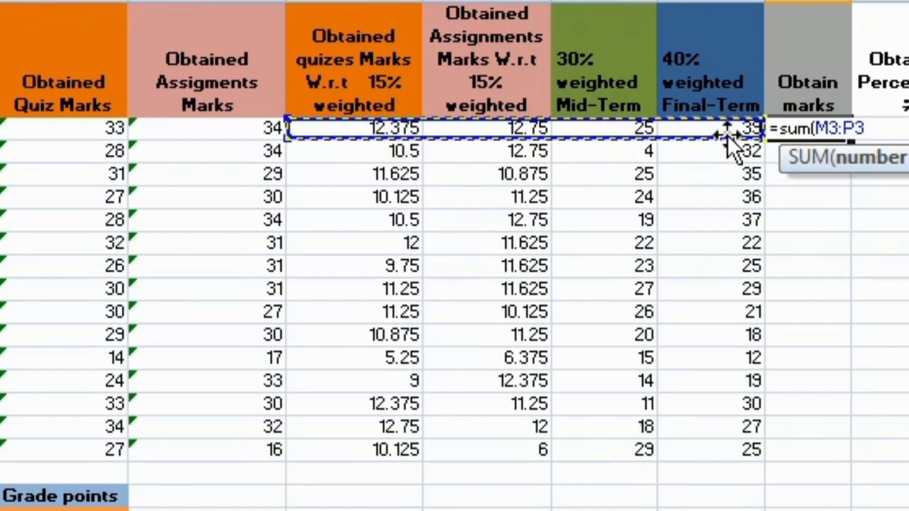
{"action": "key", "text": "Return"}
{"action": "left_click", "coordinate": [808, 127]}
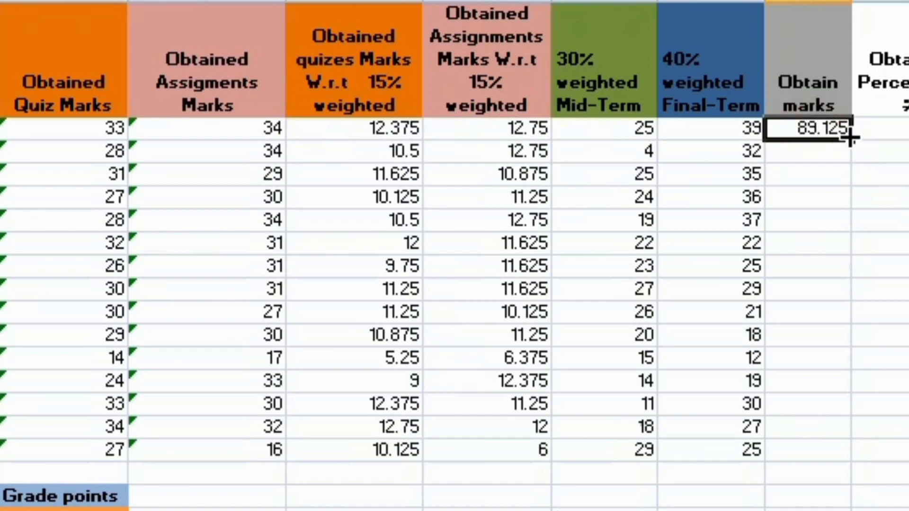
{"action": "left_click_drag", "start_coordinate": [849, 137], "coordinate": [841, 458]}
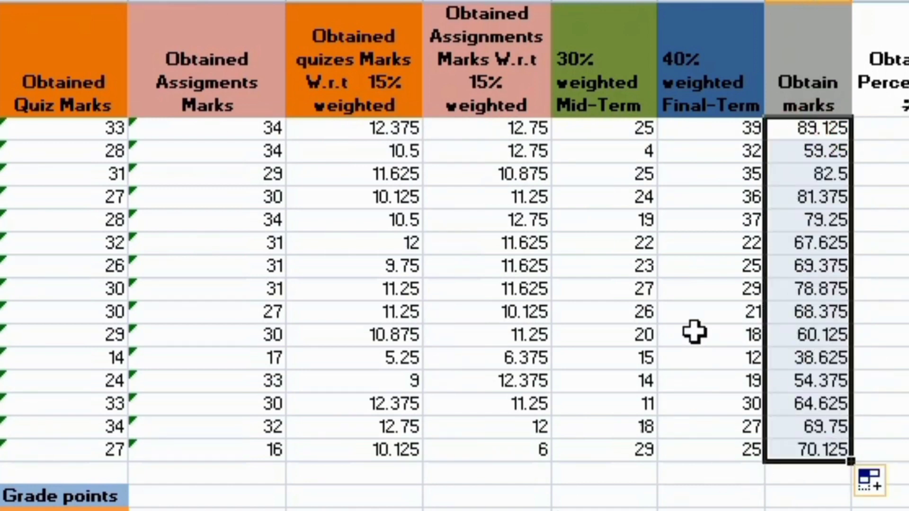
- Calculate the first student's Obtained Percentage with =Q3/100*100 and fill the formula down for all students
{"action": "left_click", "coordinate": [888, 126]}
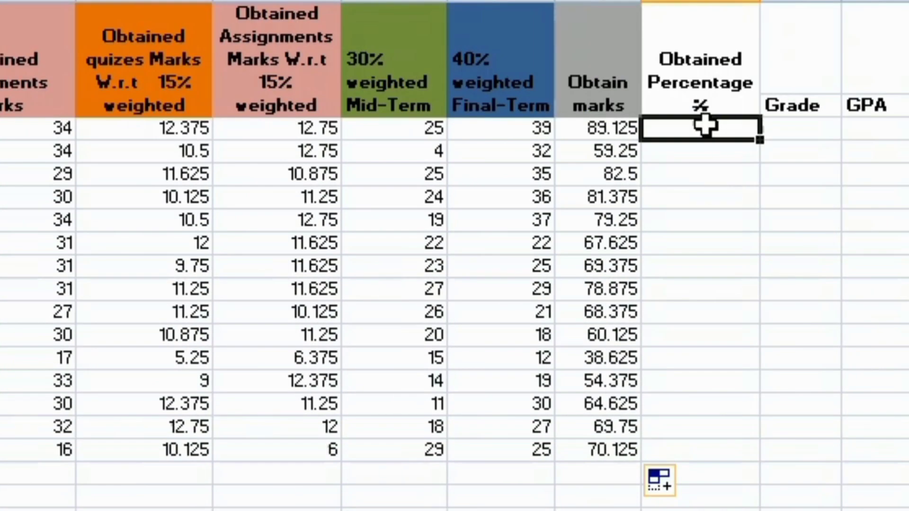
{"action": "left_click", "coordinate": [897, 134]}
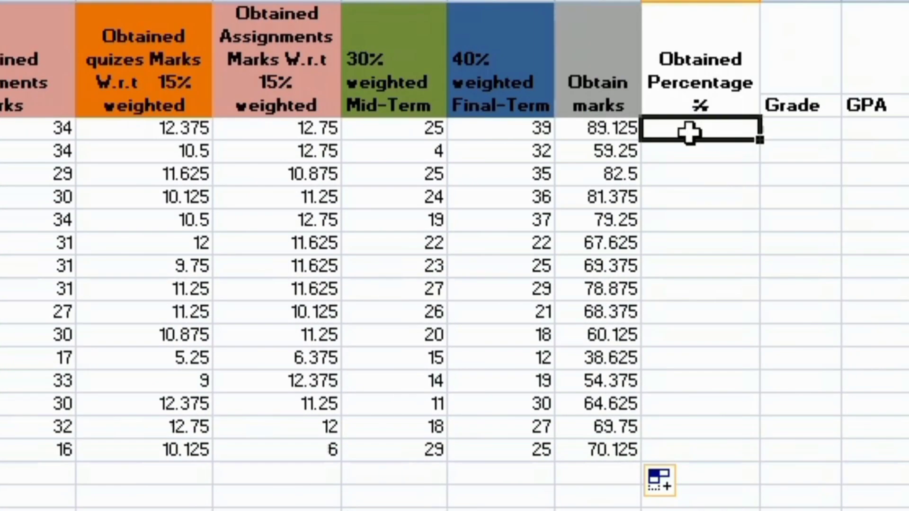
{"action": "type", "text": "="}
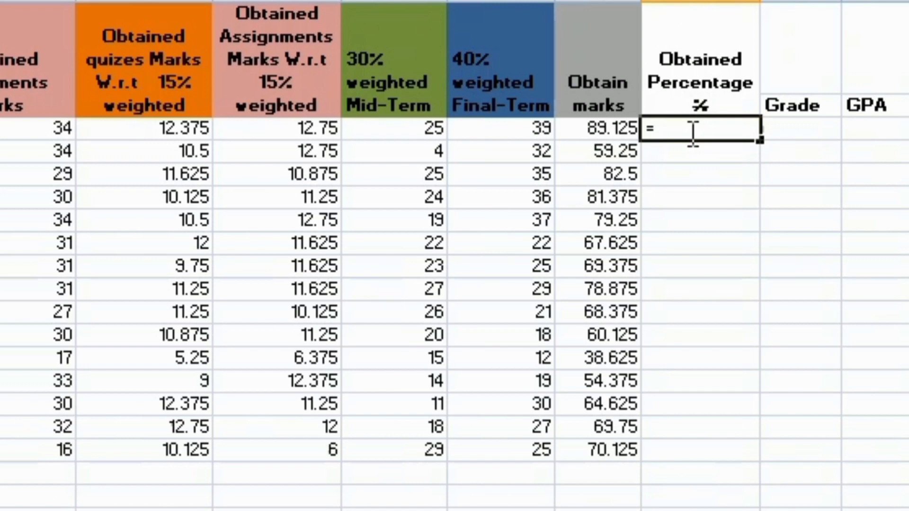
{"action": "left_click", "coordinate": [597, 130]}
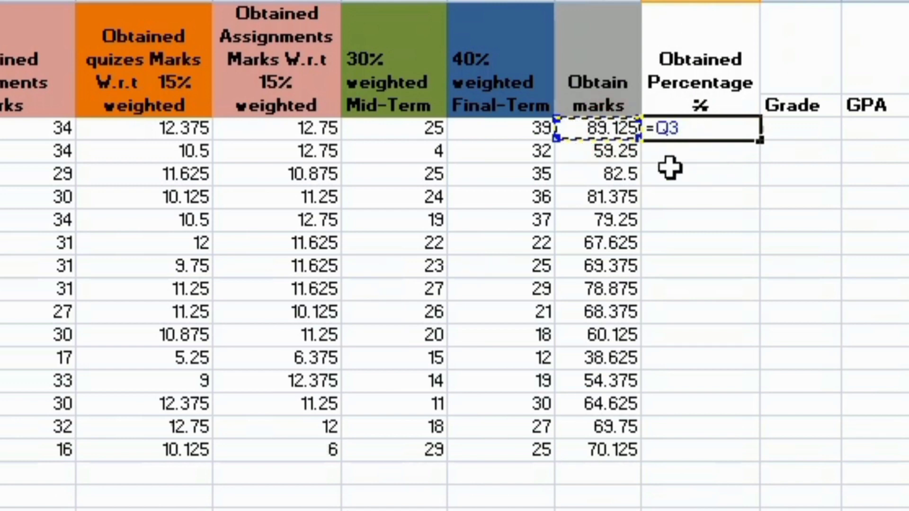
{"action": "type", "text": "/100"}
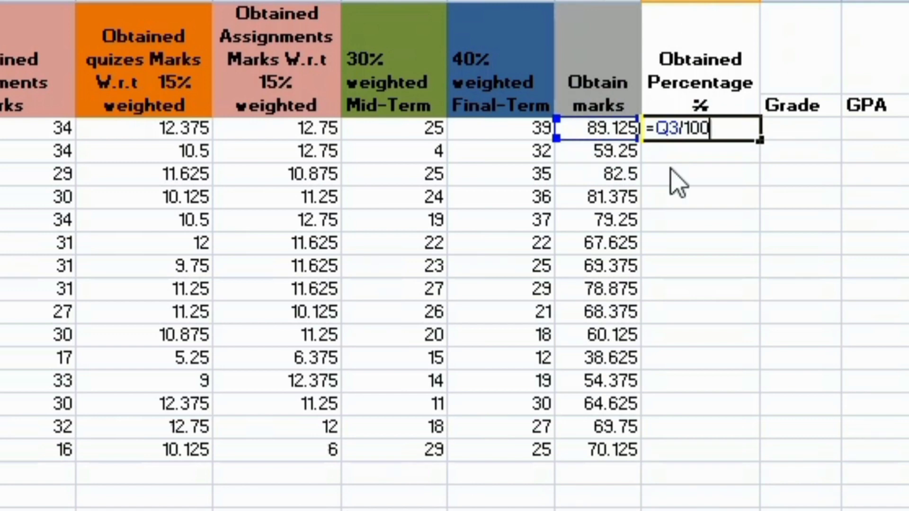
{"action": "type", "text": "*100"}
{"action": "key", "text": "Return"}
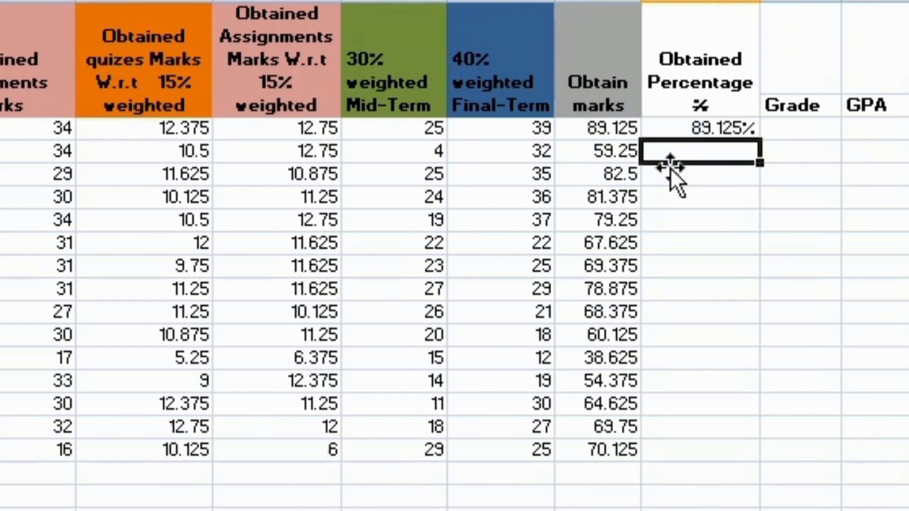
{"action": "left_click", "coordinate": [738, 127]}
{"action": "left_click_drag", "start_coordinate": [757, 139], "coordinate": [747, 461]}
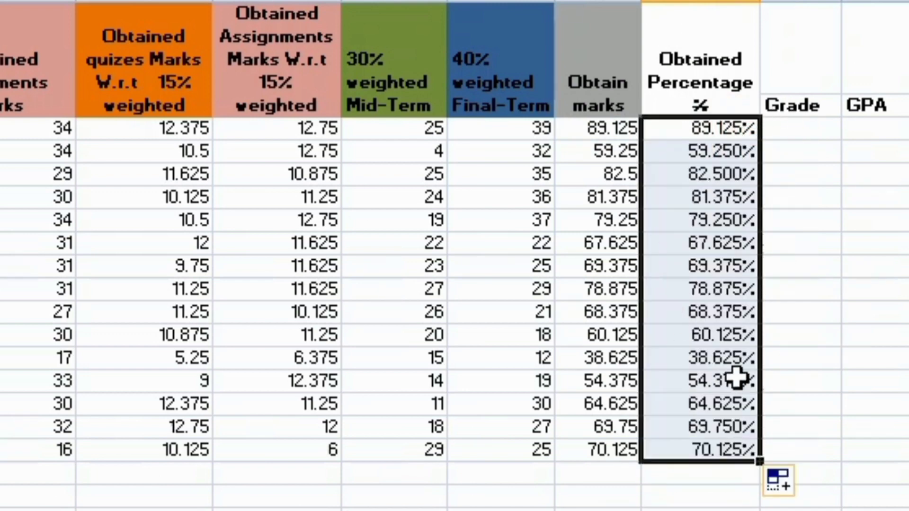
- Begin the first student's Grade formula with =IF(R3>=90,"A", using the grading scale table as reference
{"action": "left_click", "coordinate": [801, 124]}
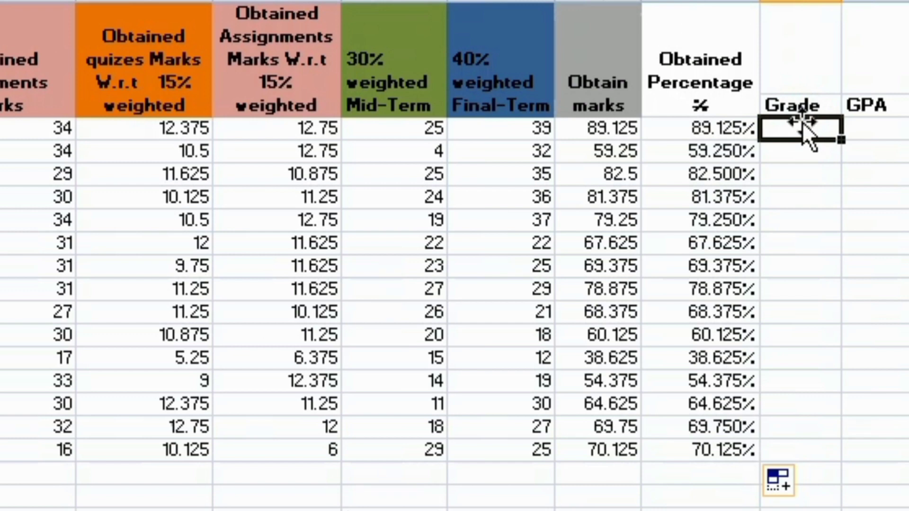
{"action": "type", "text": "if"}
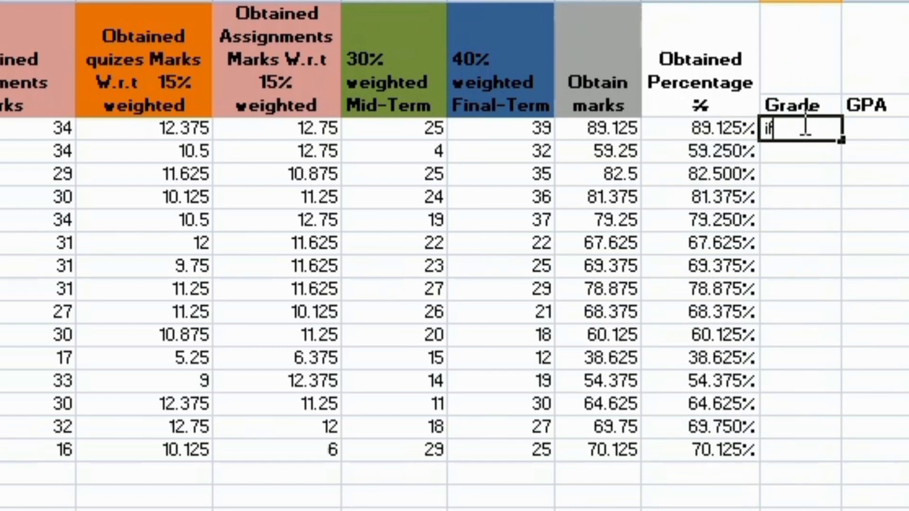
{"action": "type", "text": "("}
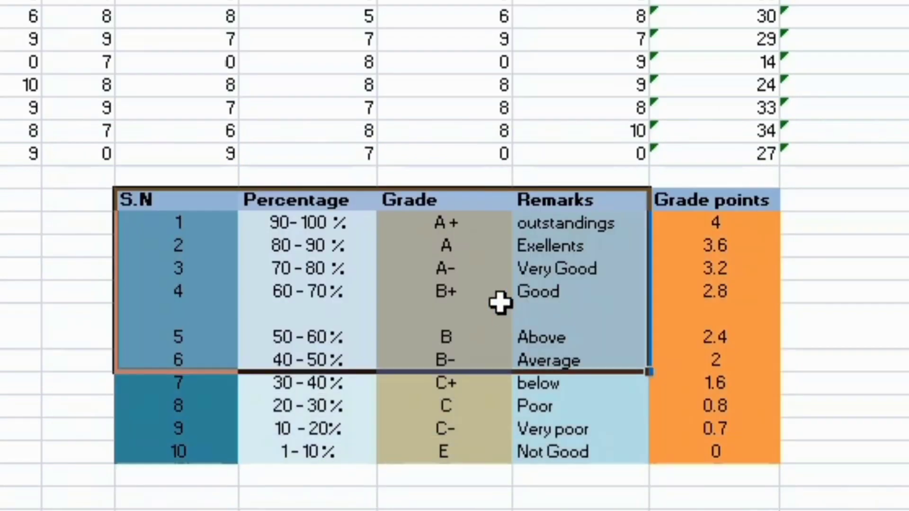
{"action": "left_click_drag", "start_coordinate": [500, 303], "coordinate": [467, 199]}
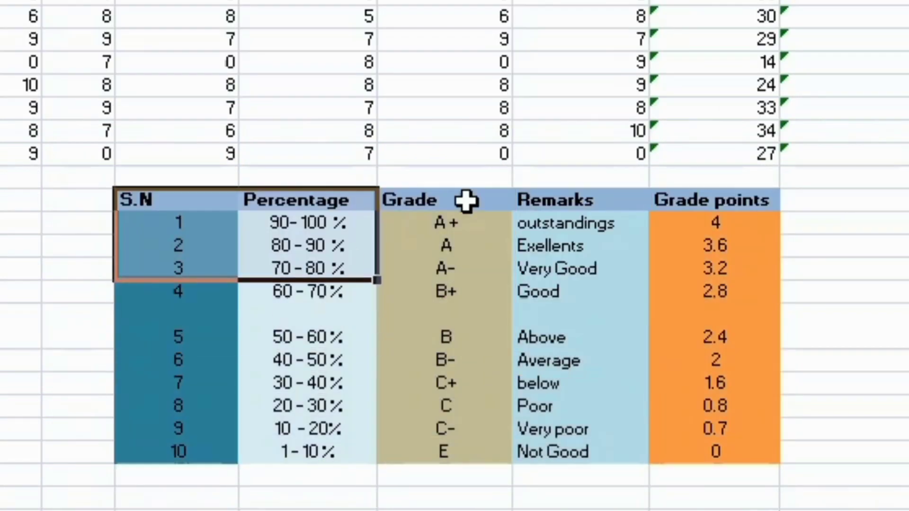
{"action": "left_click", "coordinate": [91, 197]}
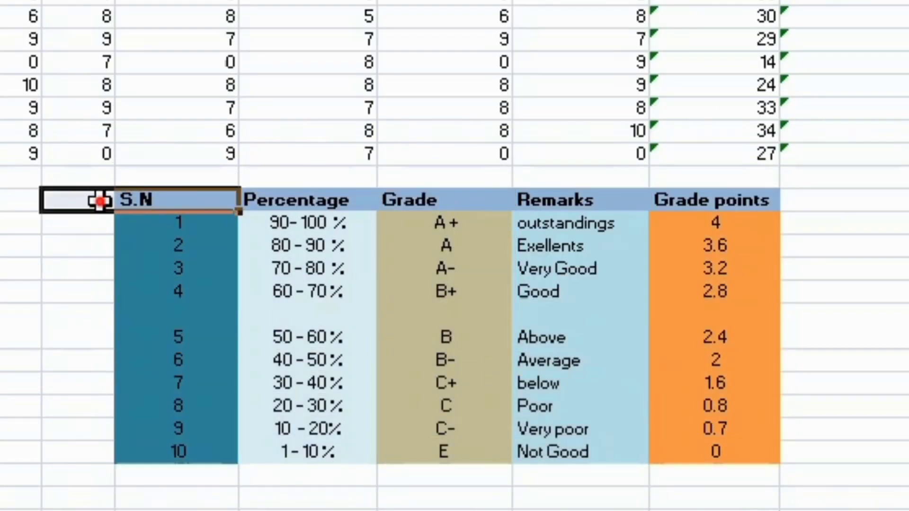
{"action": "left_click", "coordinate": [92, 199]}
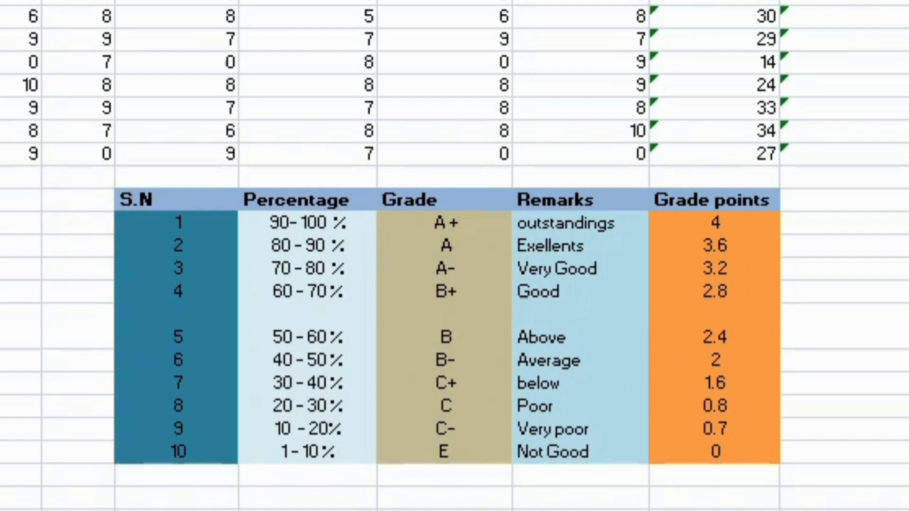
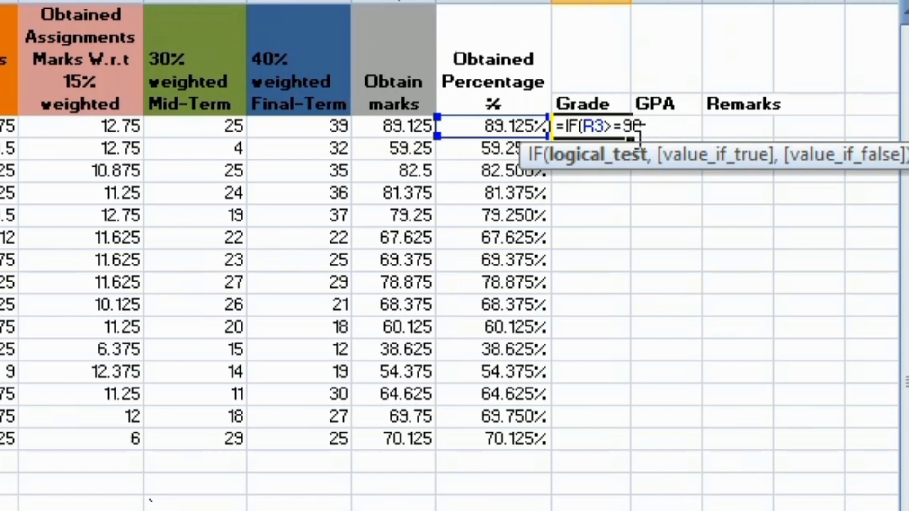
{"action": "type", "text": ","}
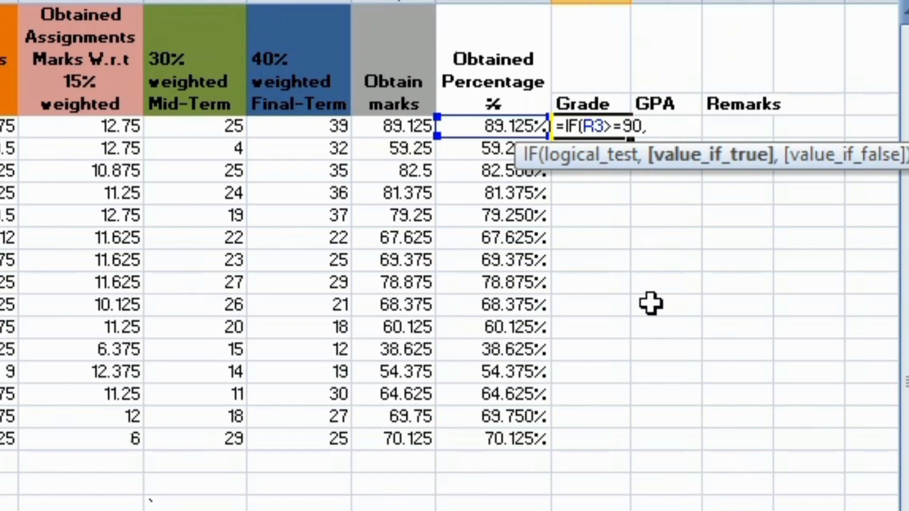
{"action": "type", "text": "\"A\","}
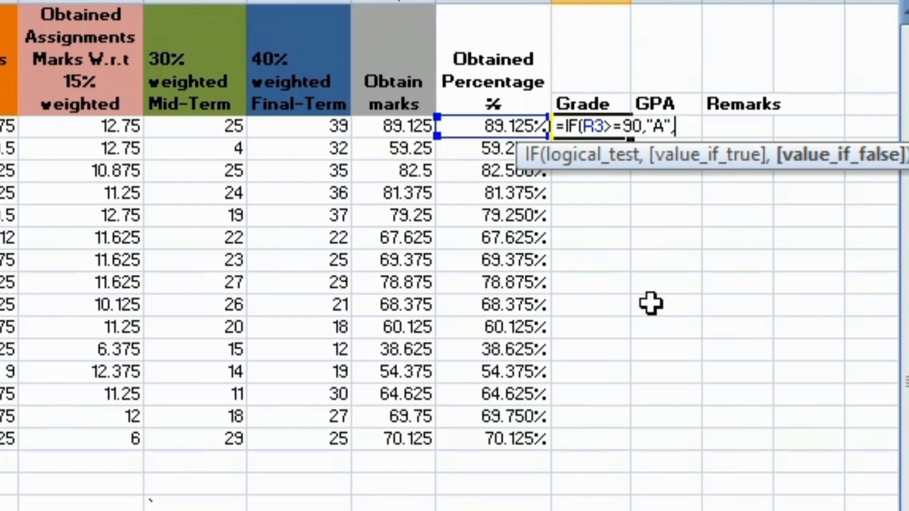
- Add a nested condition if(R3>=80,"A" to the Grade formula and change the grade for 90 and above to "A+"
{"action": "type", "text": "if("}
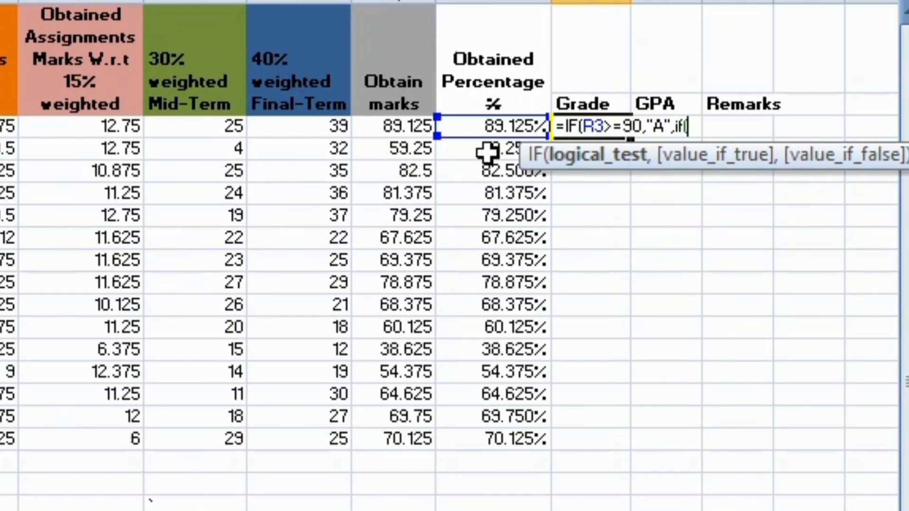
{"action": "left_click", "coordinate": [473, 125]}
{"action": "type", "text": ">"}
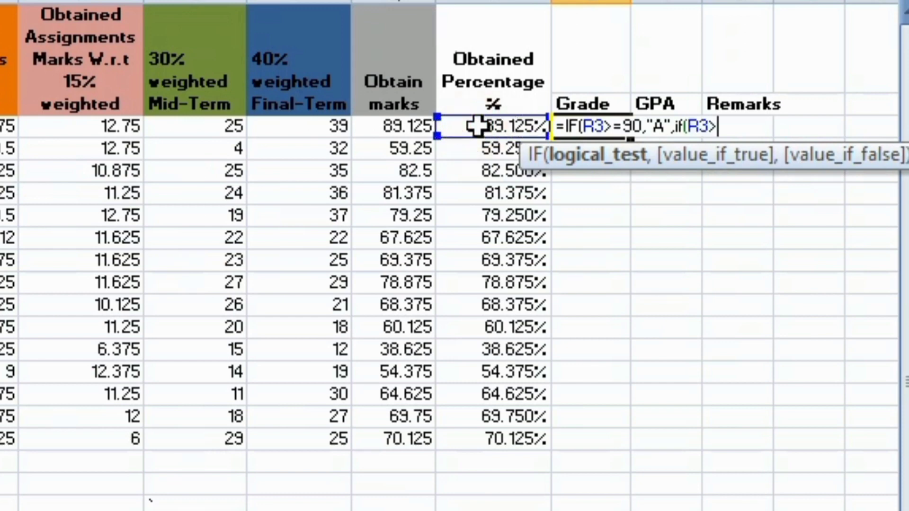
{"action": "type", "text": "="}
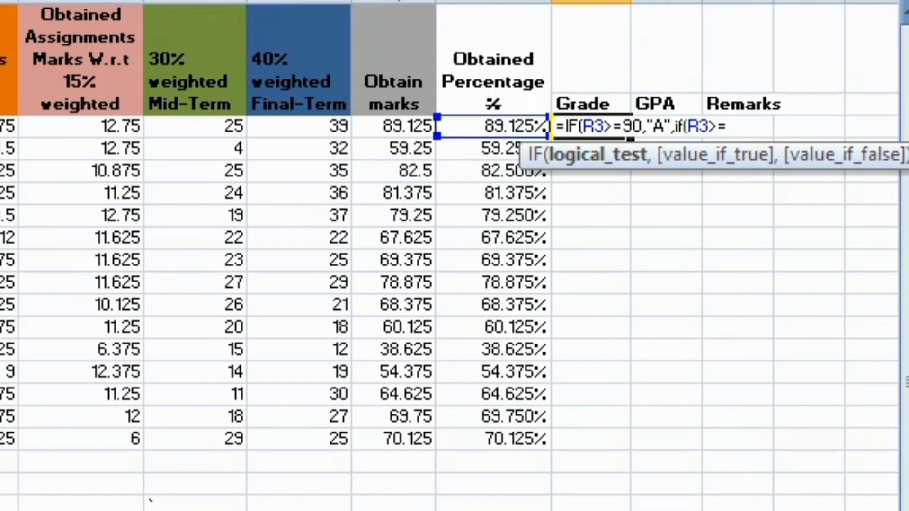
{"action": "type", "text": "80"}
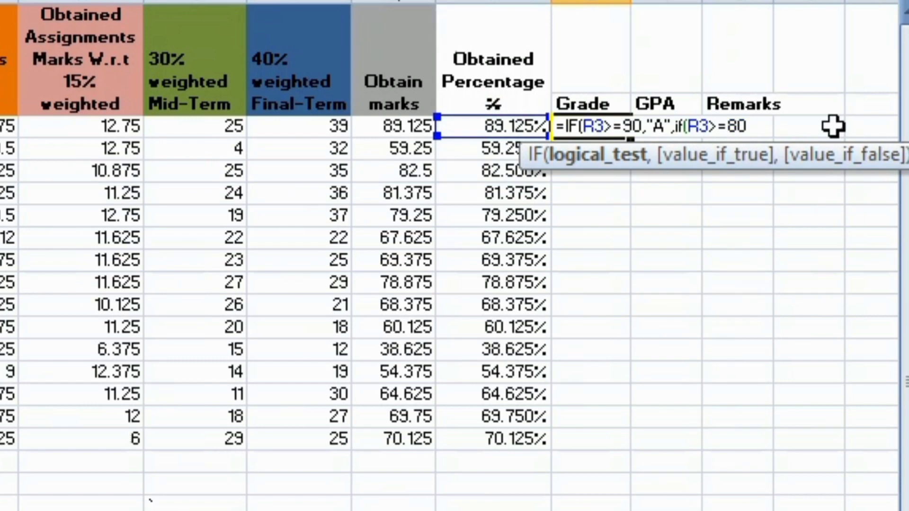
{"action": "type", "text": ",\""}
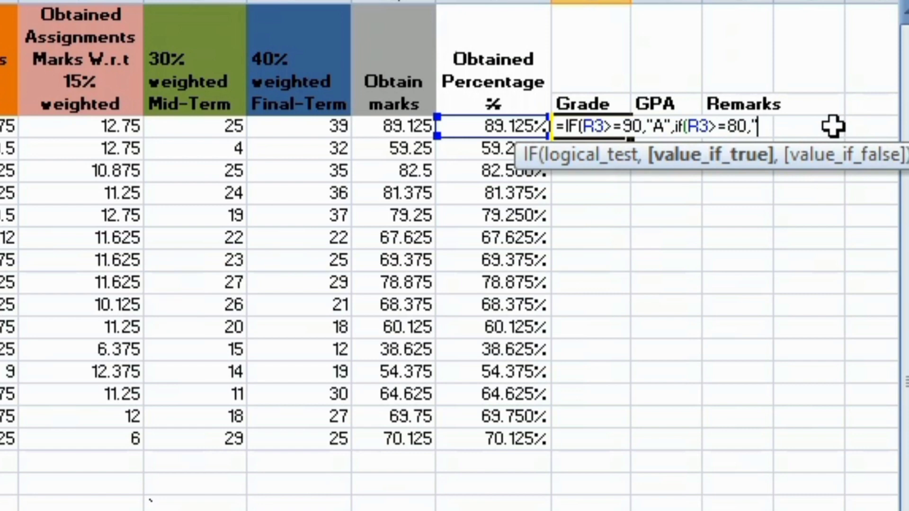
{"action": "left_click", "coordinate": [664, 127]}
{"action": "type", "text": "+"}
{"action": "left_click", "coordinate": [771, 125]}
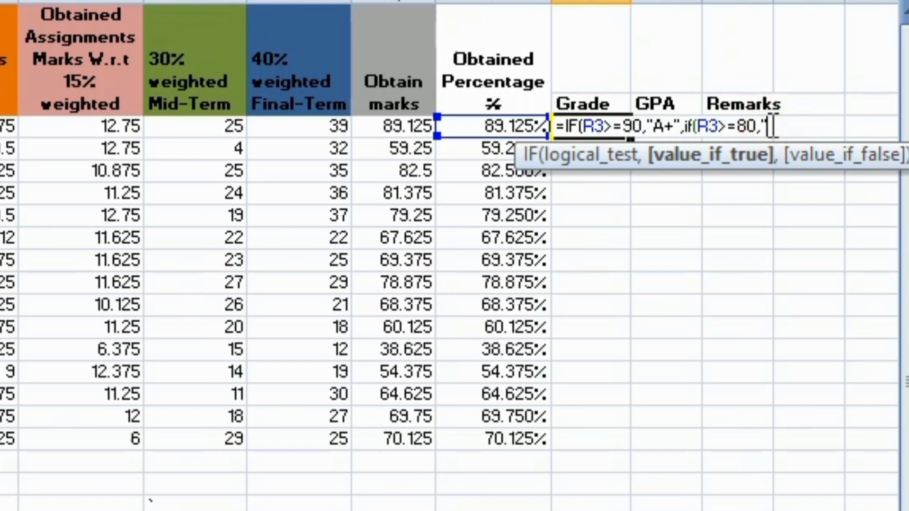
{"action": "type", "text": "A+\",if"}
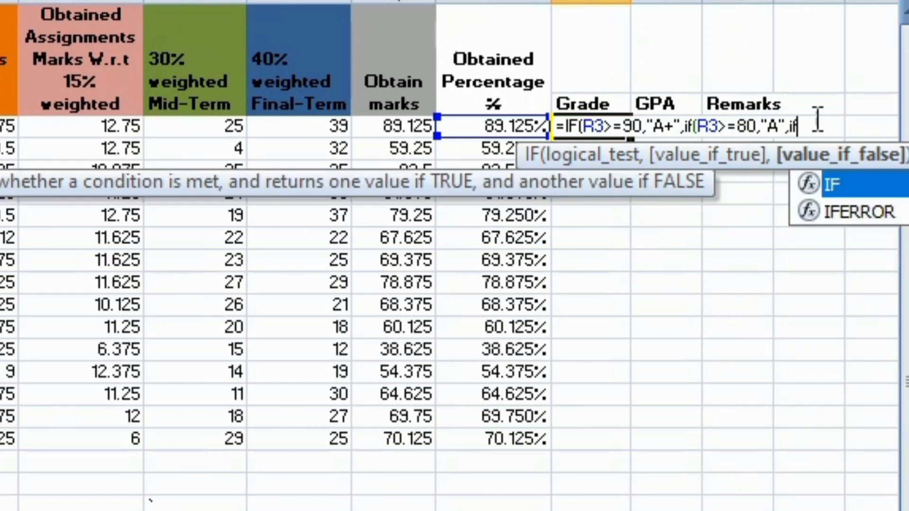
- Extend the Grade formula with the nested condition IF(R3>=70,"A-"
{"action": "double_click", "coordinate": [831, 182]}
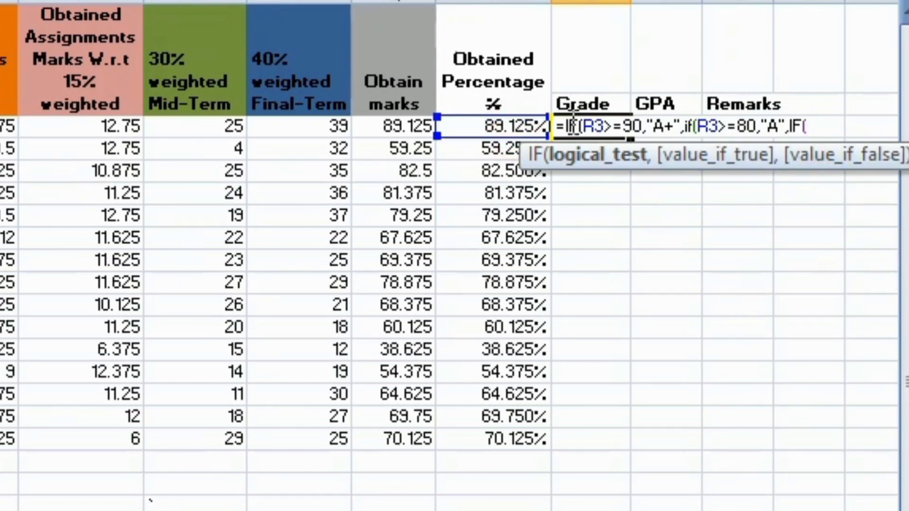
{"action": "left_click", "coordinate": [523, 126]}
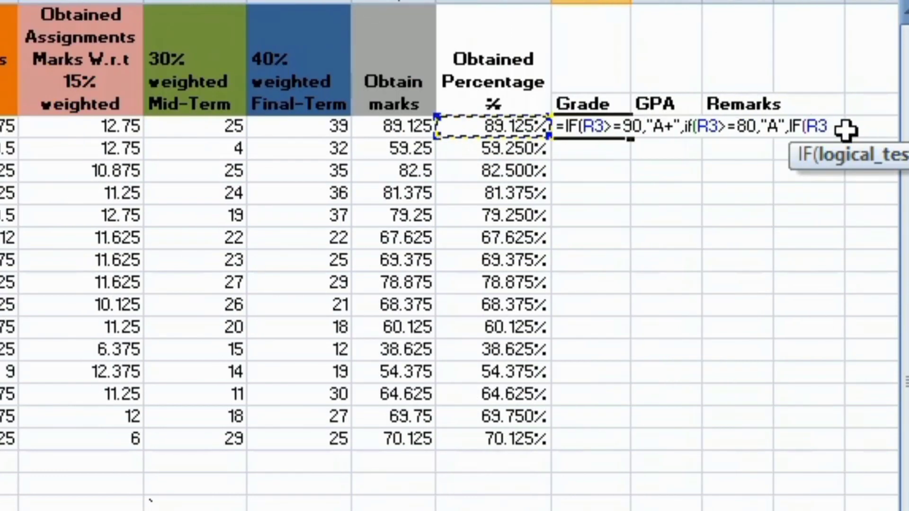
{"action": "type", "text": ">="}
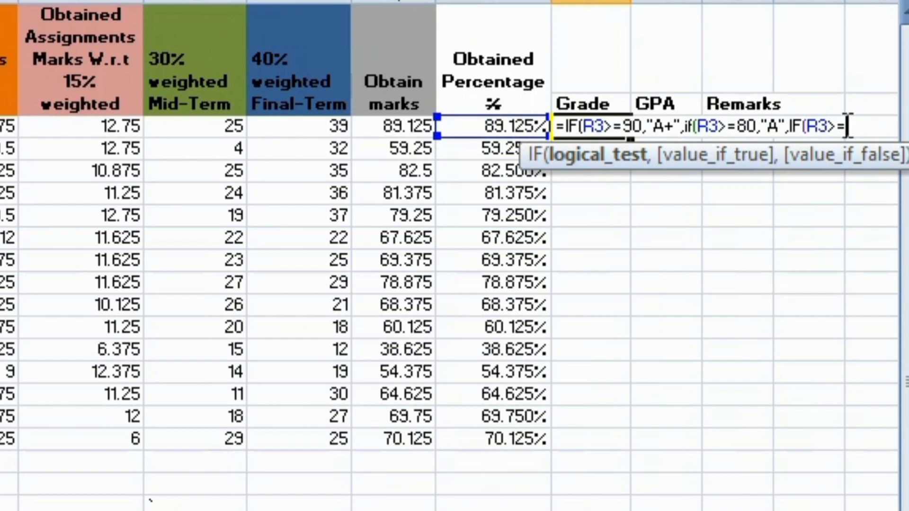
{"action": "type", "text": "70"}
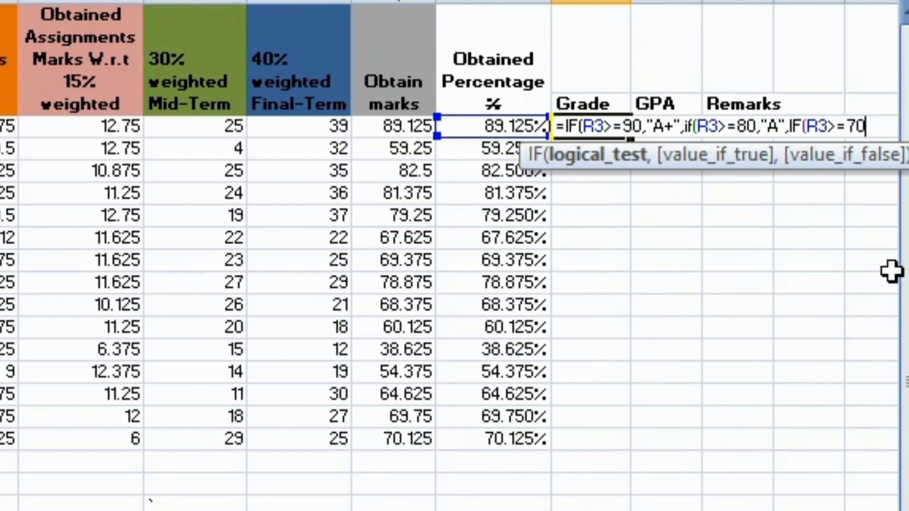
{"action": "type", "text": ",\""}
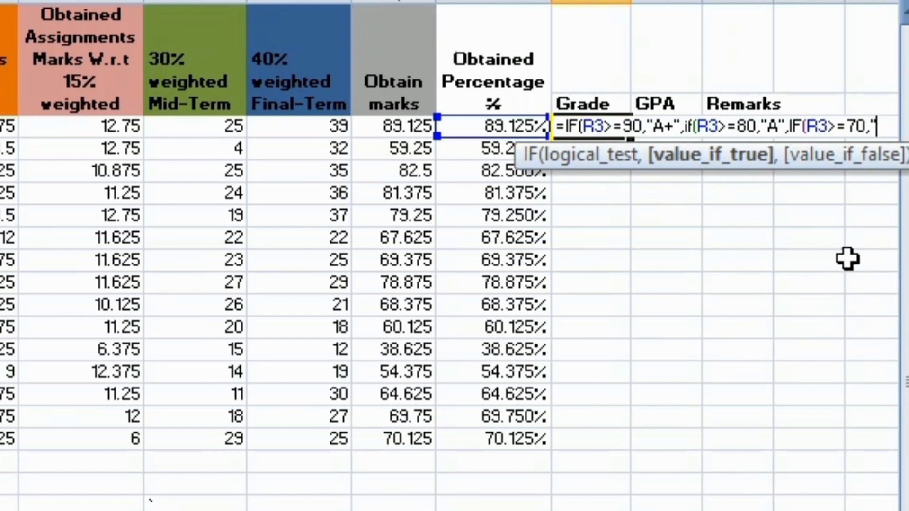
{"action": "type", "text": "A-\""}
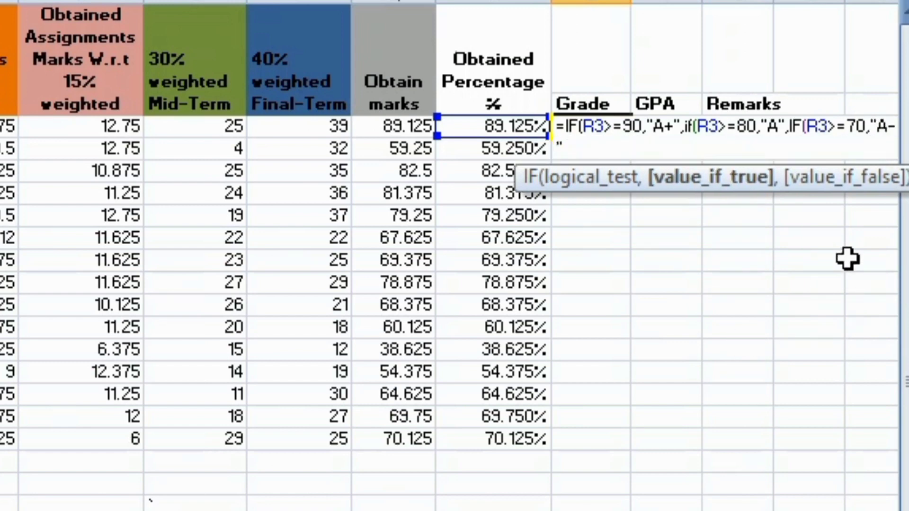
- Extend the Grade formula with the nested condition IF(R3>=60,"B+"
{"action": "type", "text": ",if"}
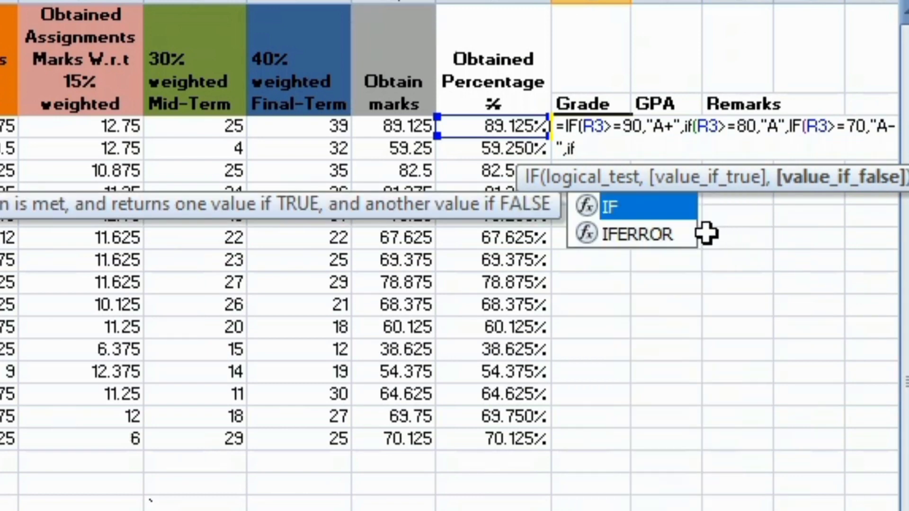
{"action": "left_click", "coordinate": [646, 206]}
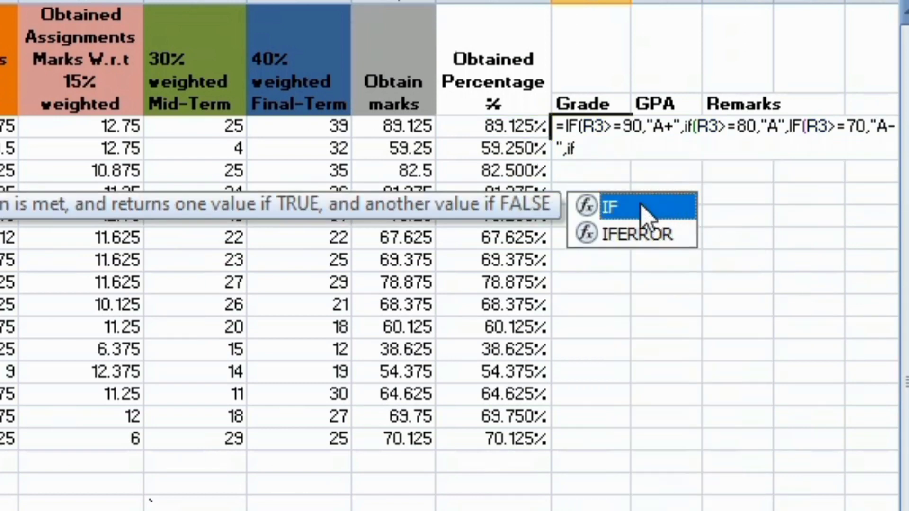
{"action": "double_click", "coordinate": [645, 207]}
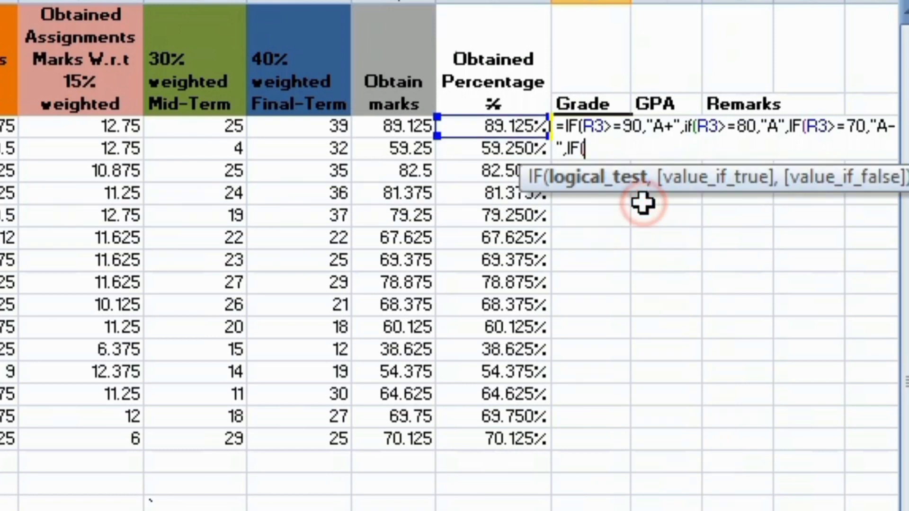
{"action": "left_click", "coordinate": [501, 126]}
{"action": "type", "text": ">="}
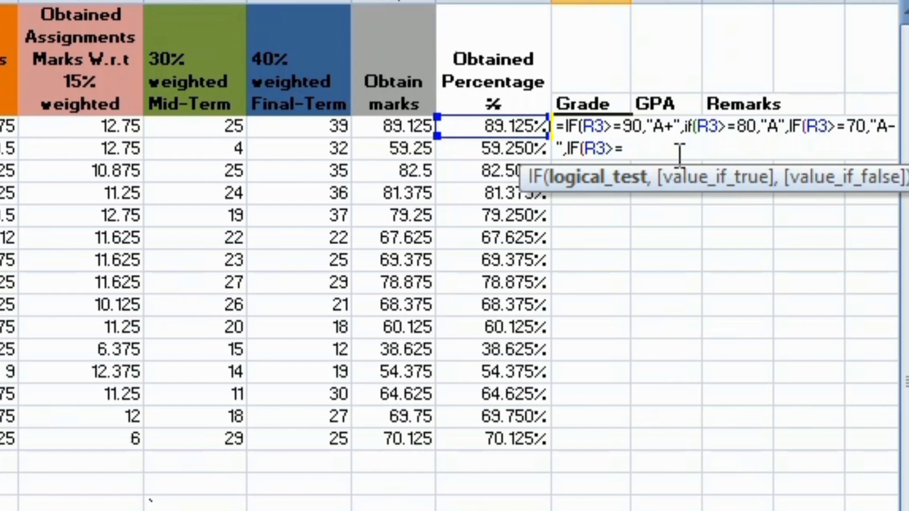
{"action": "type", "text": "60,\""}
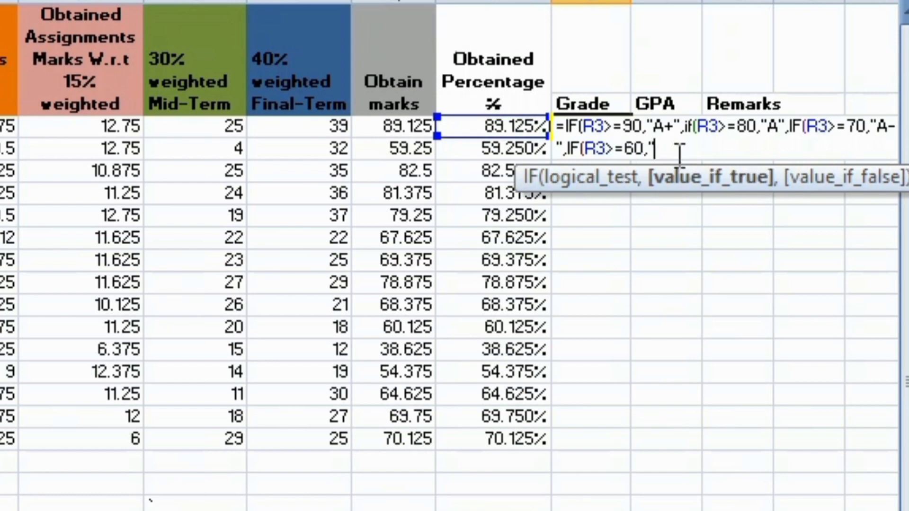
{"action": "type", "text": "B"}
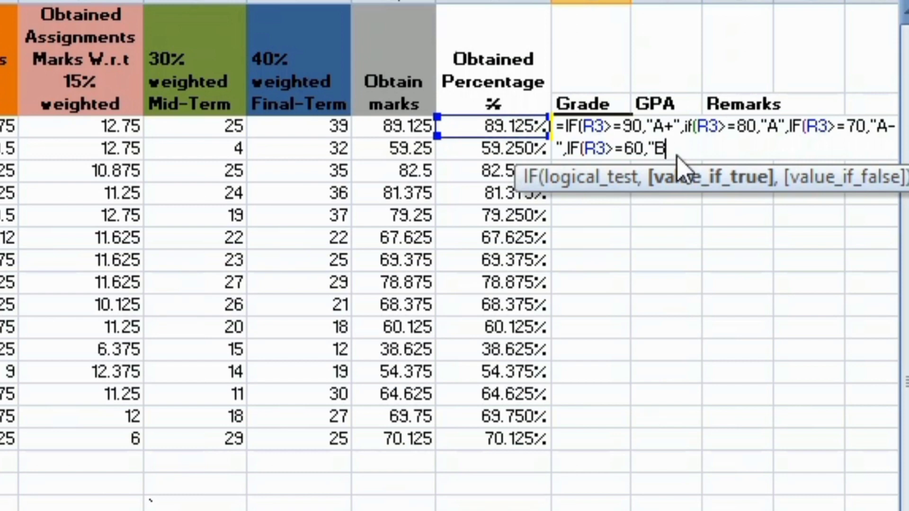
{"action": "type", "text": "+\","}
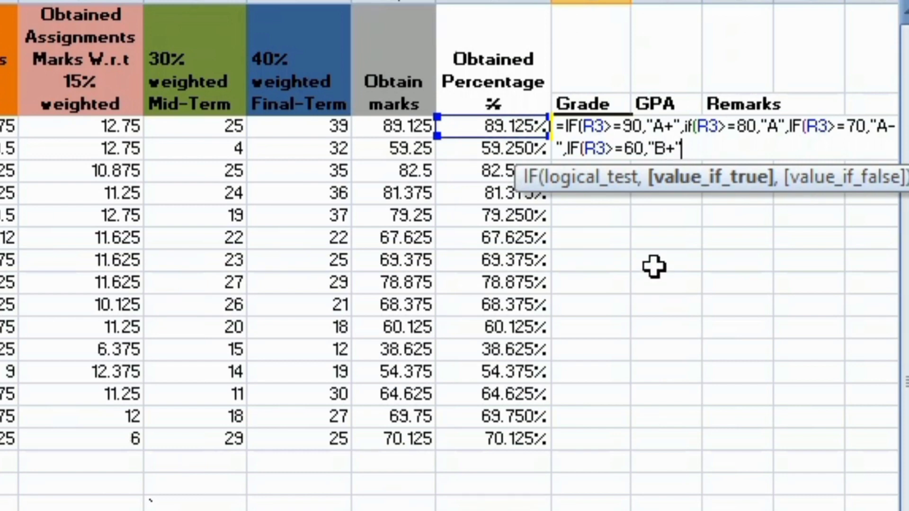
- Open another nested IF function after the "B+" result in the Grade formula, with a single opening parenthesis
{"action": "type", "text": "if"}
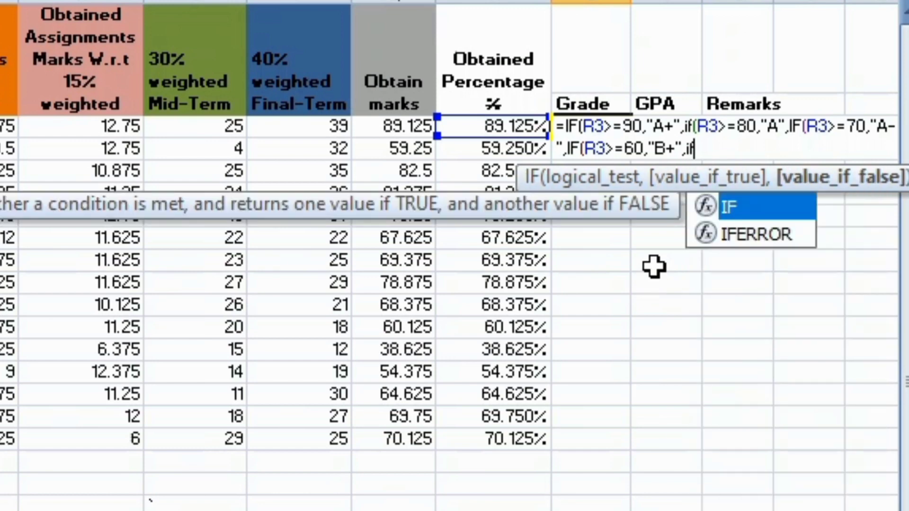
{"action": "double_click", "coordinate": [730, 209]}
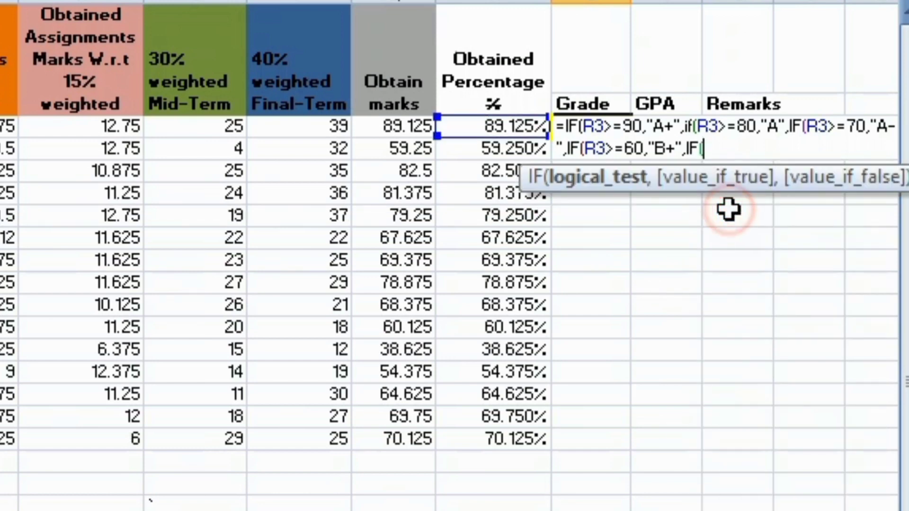
{"action": "type", "text": "("}
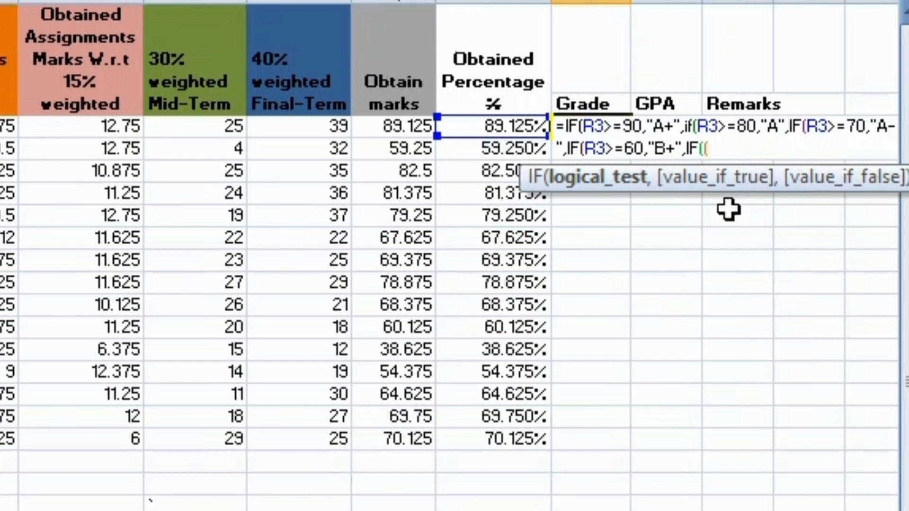
{"action": "key", "text": "BackSpace"}
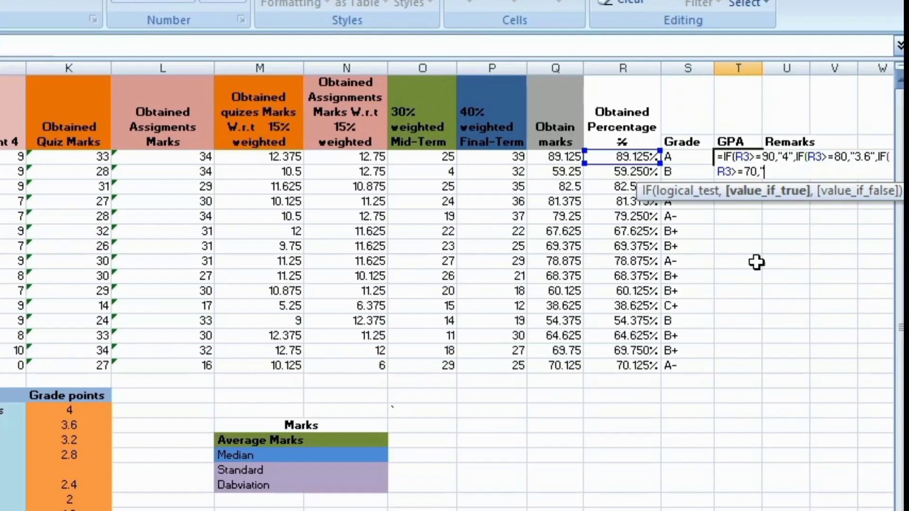
{"action": "type", "text": "A-"}
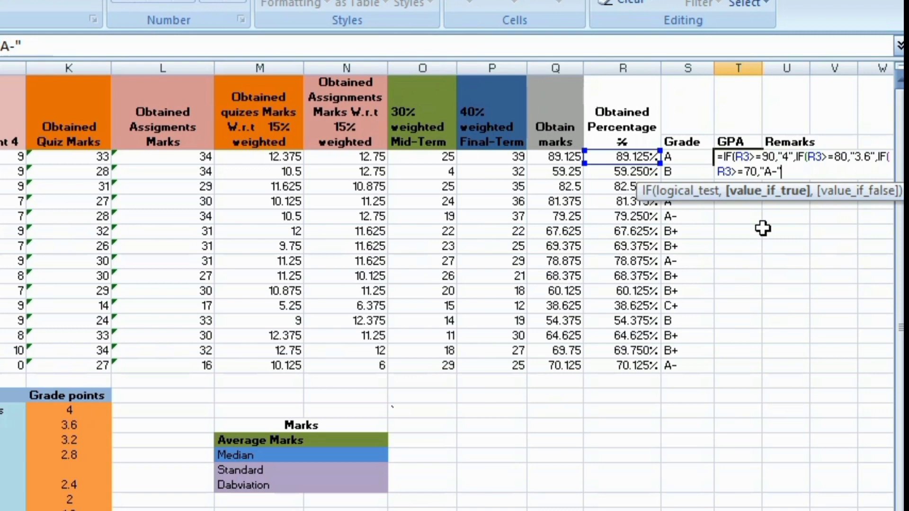
{"action": "left_click", "coordinate": [778, 173]}
{"action": "key", "text": "BackSpace"}
{"action": "key", "text": "BackSpace"}
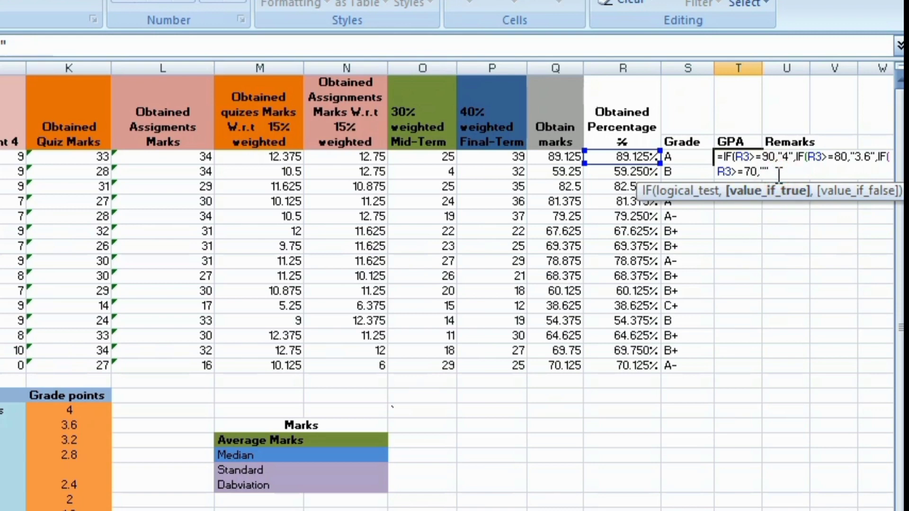
- Give the R3>=70 condition of the GPA formula the result "3.2", followed by a comma
{"action": "type", "text": "3.2\""}
{"action": "left_click", "coordinate": [798, 168]}
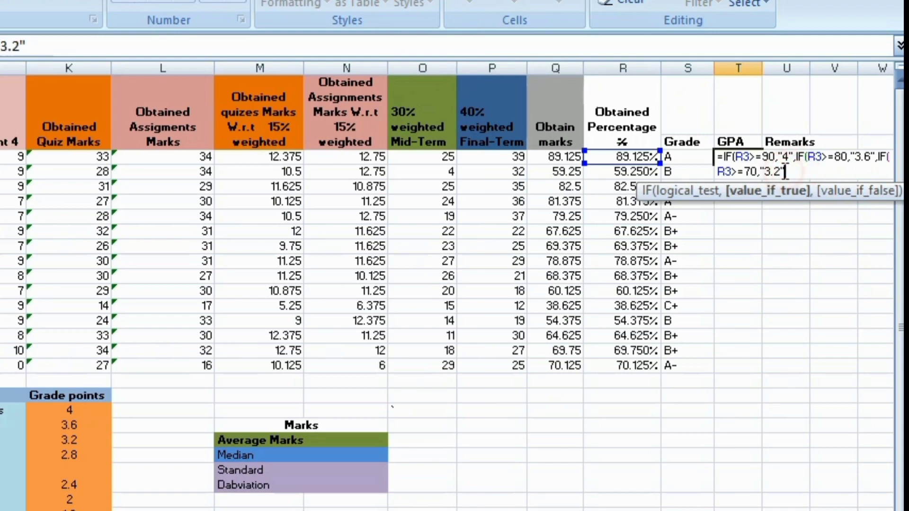
{"action": "type", "text": ","}
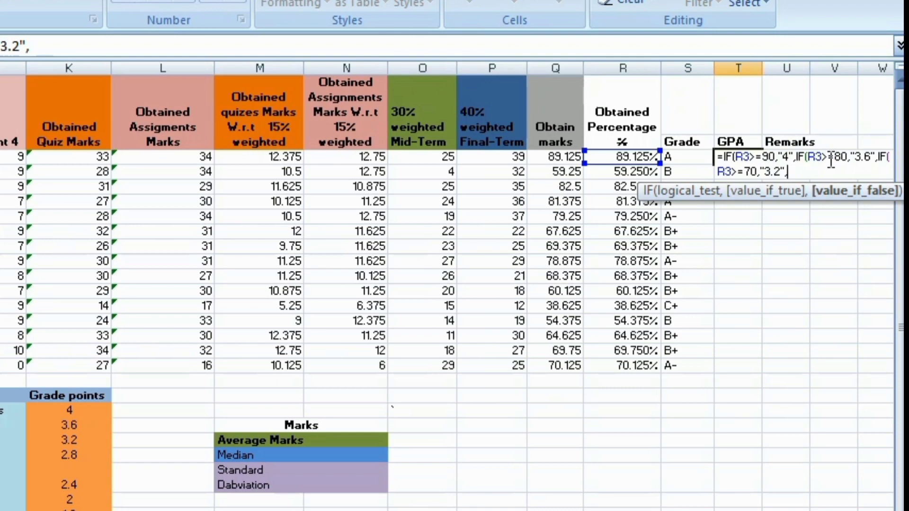
- Extend the GPA formula with the nested condition if(R3>=60,"2.8", ending with a comma
{"action": "type", "text": "if"}
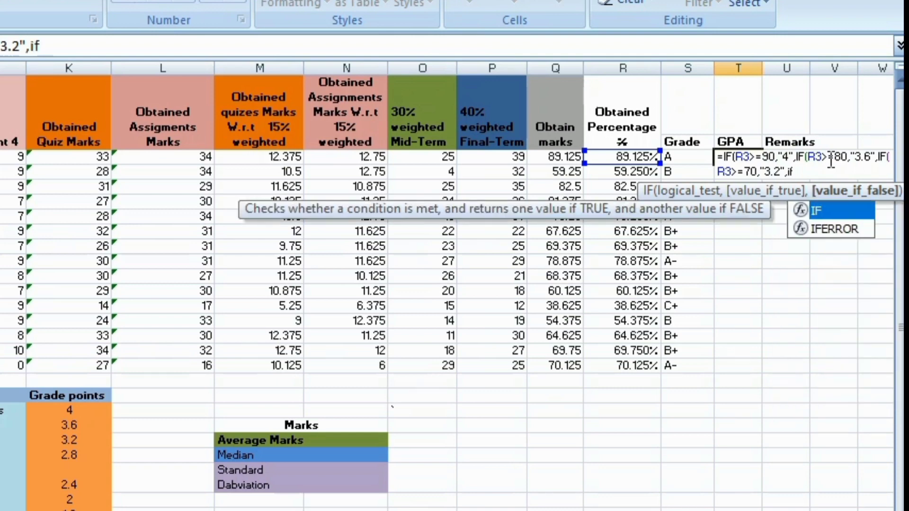
{"action": "type", "text": "("}
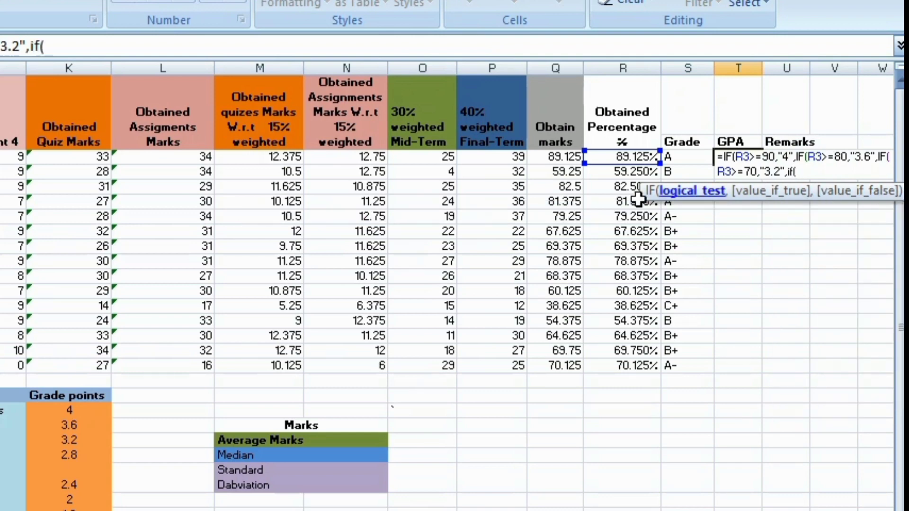
{"action": "left_click", "coordinate": [629, 160]}
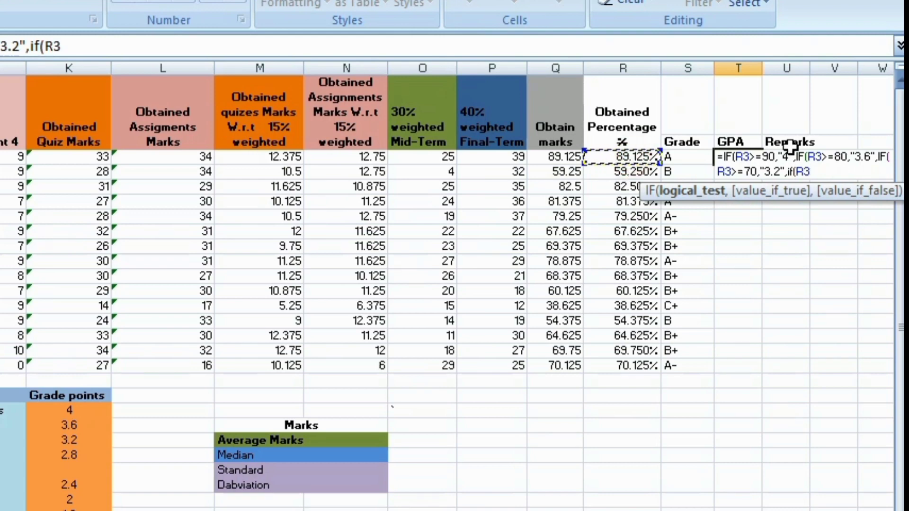
{"action": "type", "text": ">="}
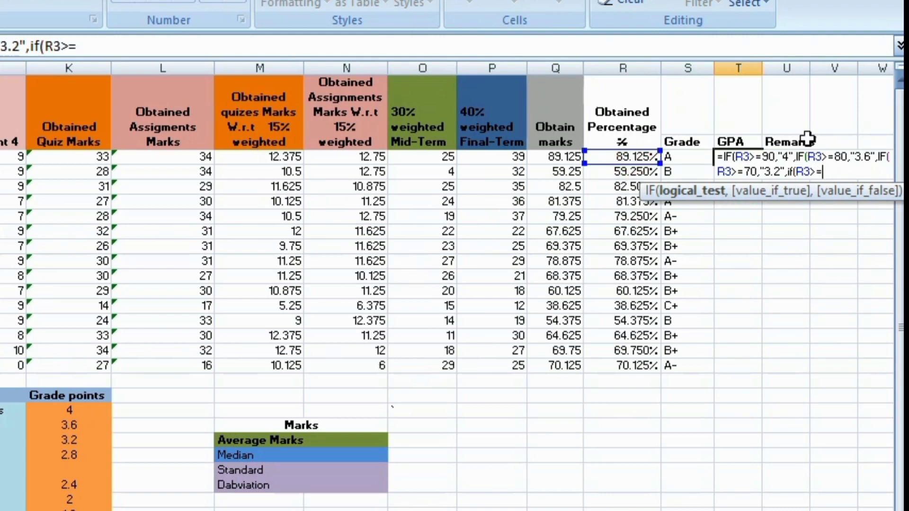
{"action": "type", "text": "\""}
{"action": "key", "text": "BackSpace"}
{"action": "type", "text": "60"}
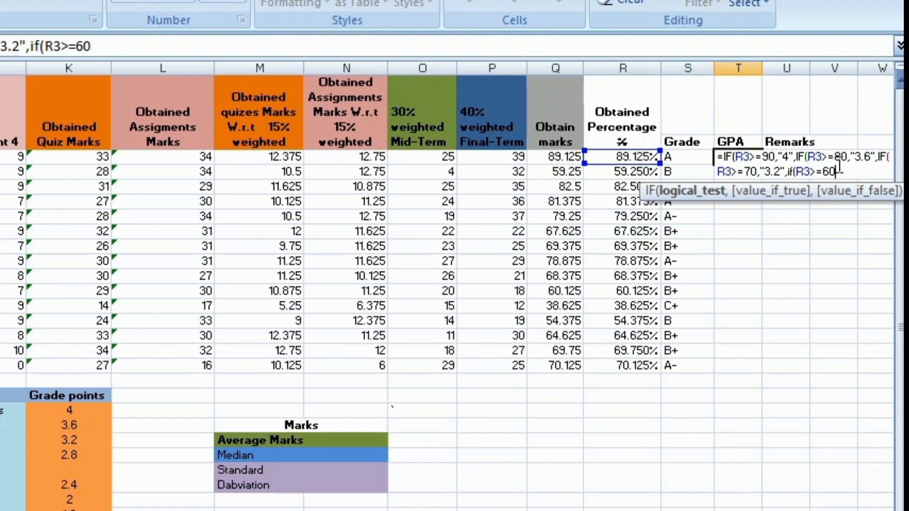
{"action": "type", "text": ",\""}
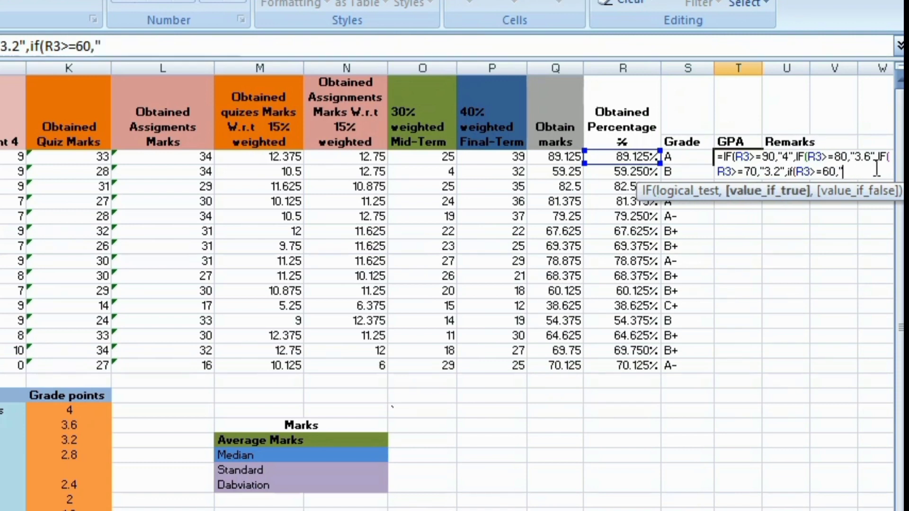
{"action": "type", "text": "2.8\","}
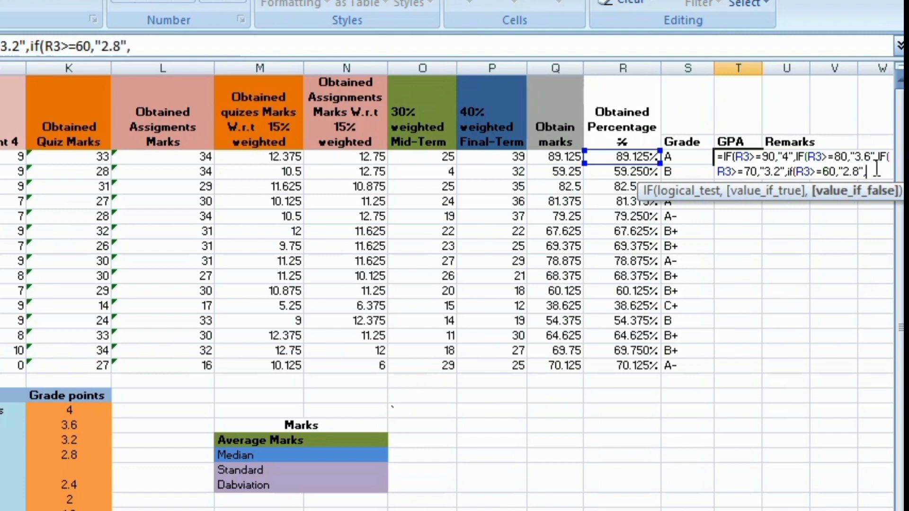
- Add the nested condition IF(R3>=50 to the GPA formula and open the quoted text for its result
{"action": "type", "text": "if"}
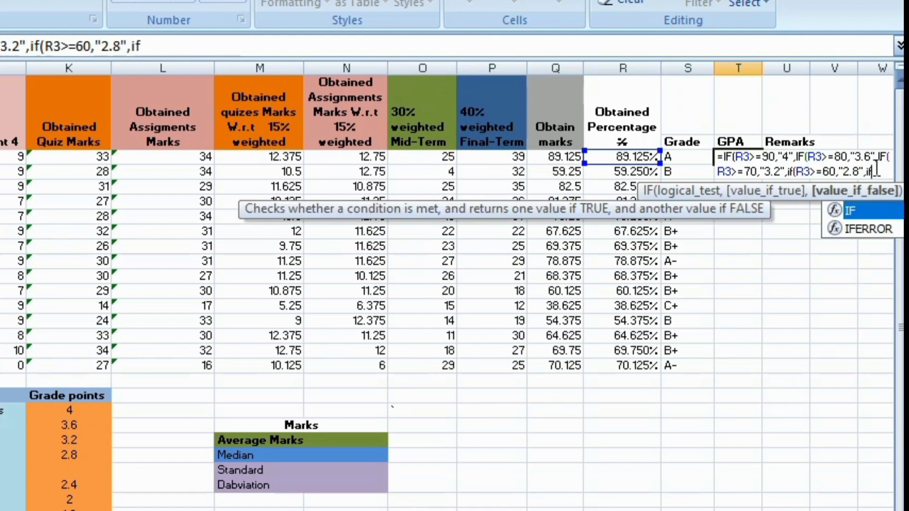
{"action": "double_click", "coordinate": [866, 210]}
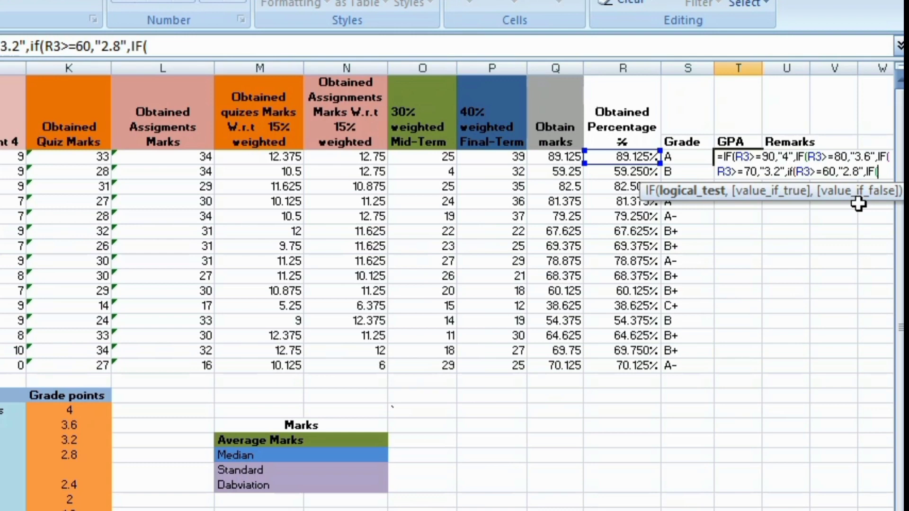
{"action": "type", "text": "50"}
{"action": "key", "text": "BackSpace"}
{"action": "key", "text": "BackSpace"}
{"action": "left_click", "coordinate": [640, 168]}
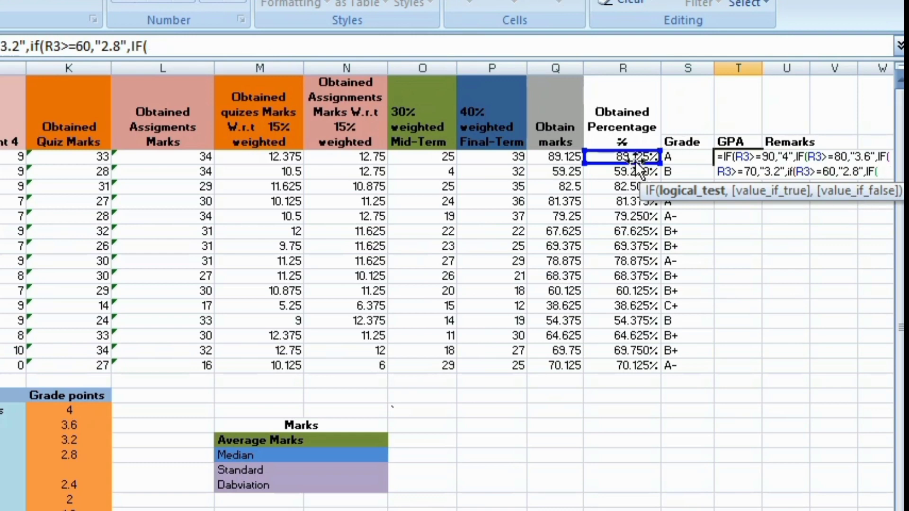
{"action": "left_click", "coordinate": [636, 156]}
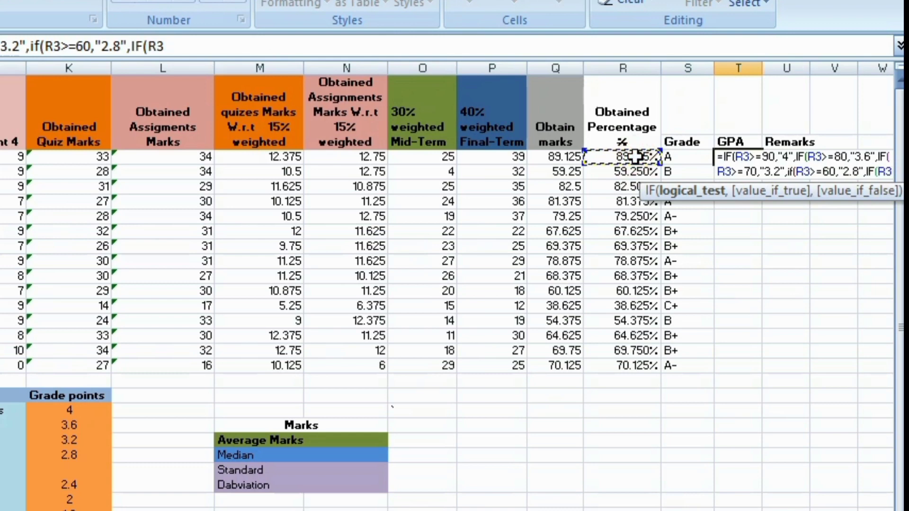
{"action": "type", "text": ">="}
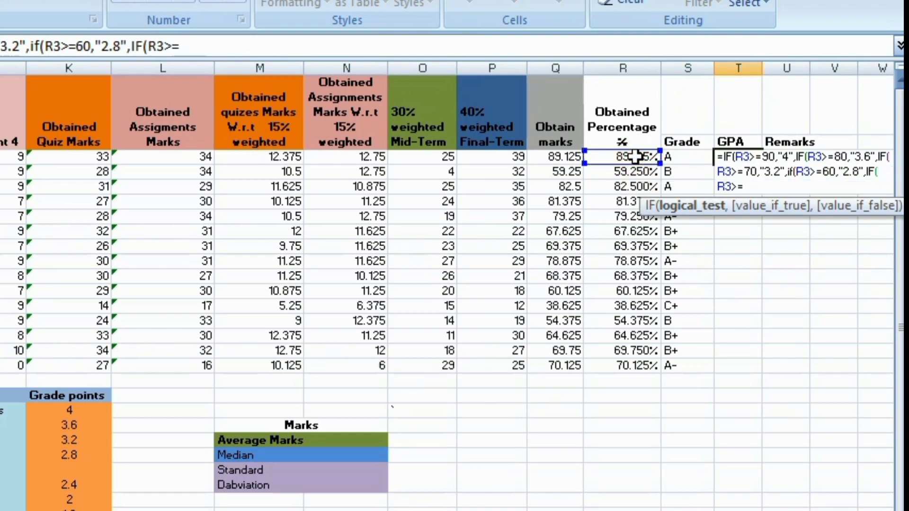
{"action": "type", "text": "50,\""}
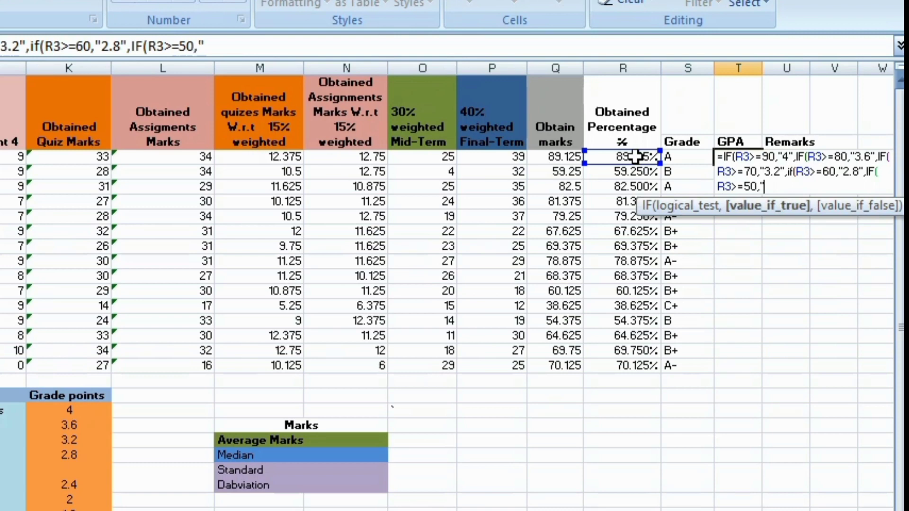
- Enter 2.4 as the result of the R3>=50 condition in the GPA formula
{"action": "type", "text": "B"}
{"action": "key", "text": "BackSpace"}
{"action": "type", "text": "2.3"}
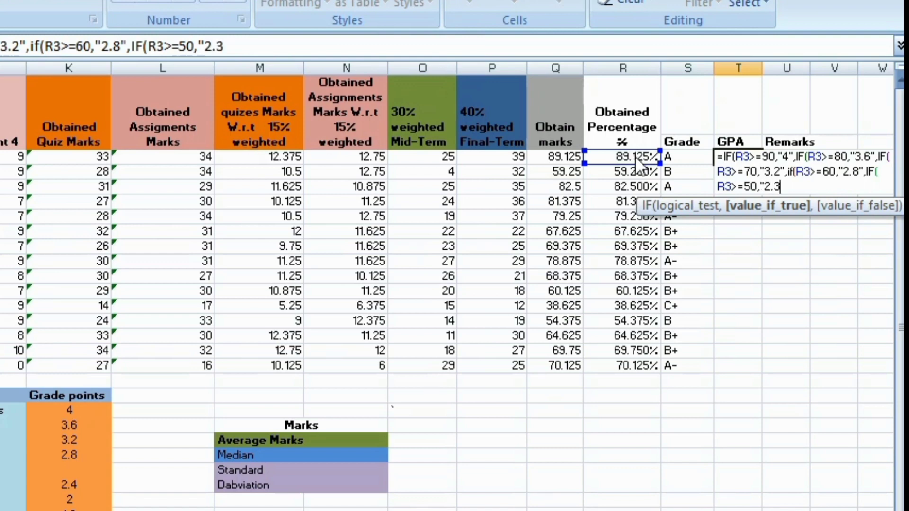
{"action": "key", "text": "BackSpace"}
{"action": "type", "text": "4"}
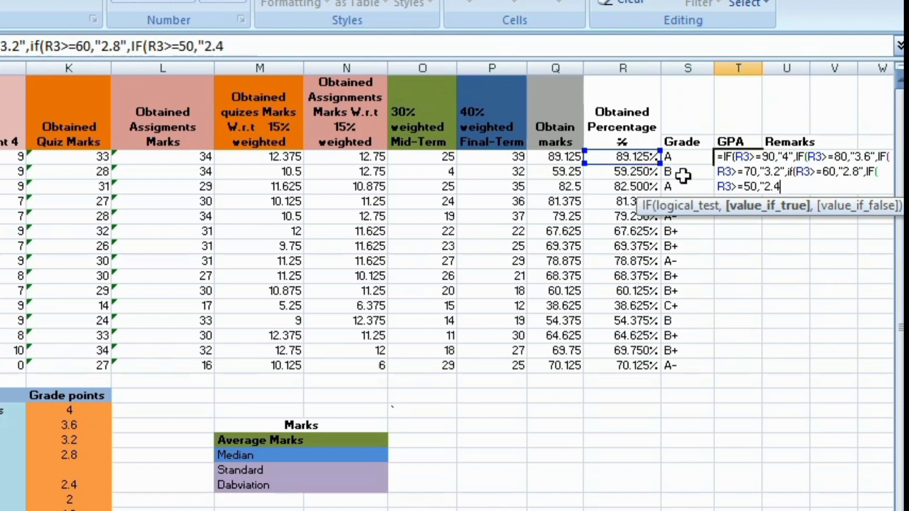
- Close the 2.4 result in the GPA formula and add another nested IF testing R3>=40
{"action": "type", "text": "\",if"}
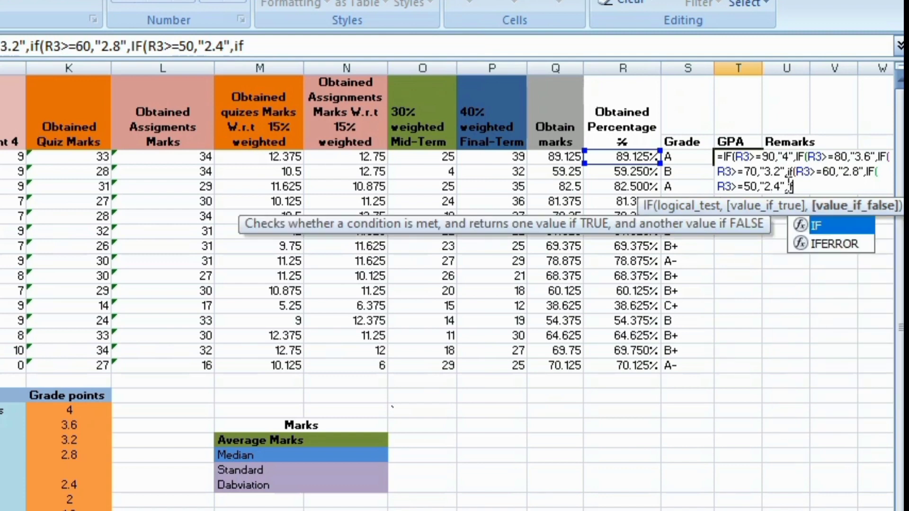
{"action": "double_click", "coordinate": [842, 222]}
{"action": "left_click", "coordinate": [645, 157]}
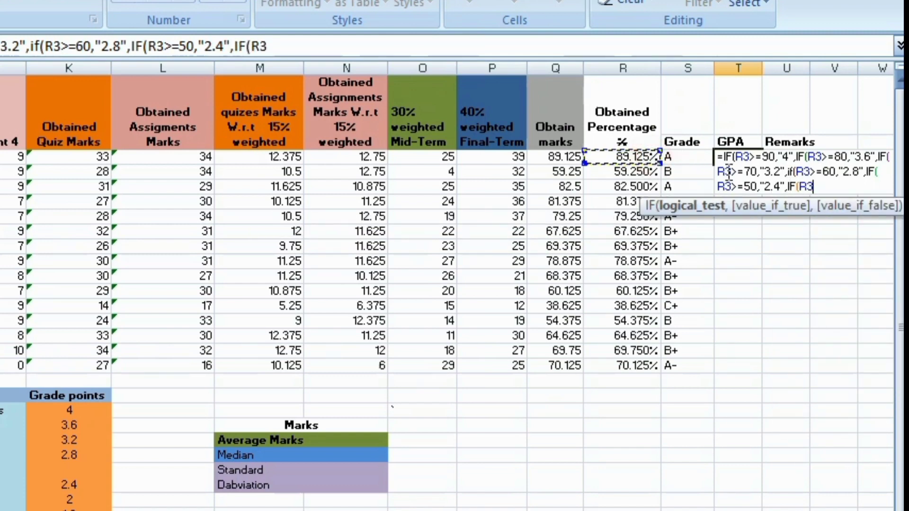
{"action": "type", "text": ">="}
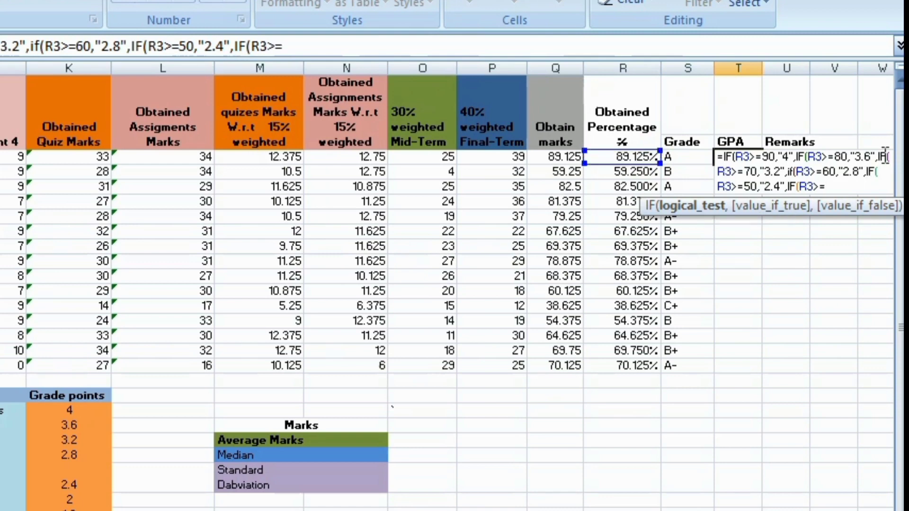
{"action": "type", "text": "40"}
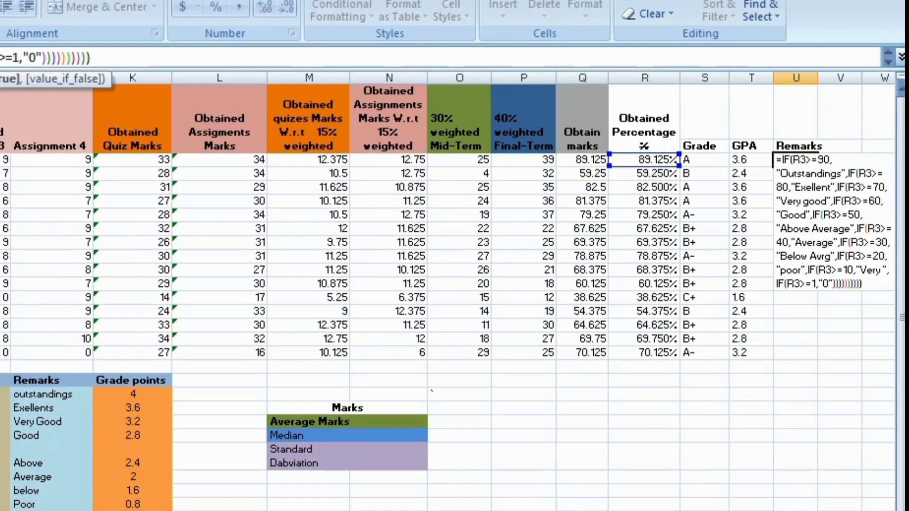
- Fill the Remarks formula from the first student down column U for the remaining students
{"action": "left_click_drag", "start_coordinate": [817, 166], "coordinate": [811, 374]}
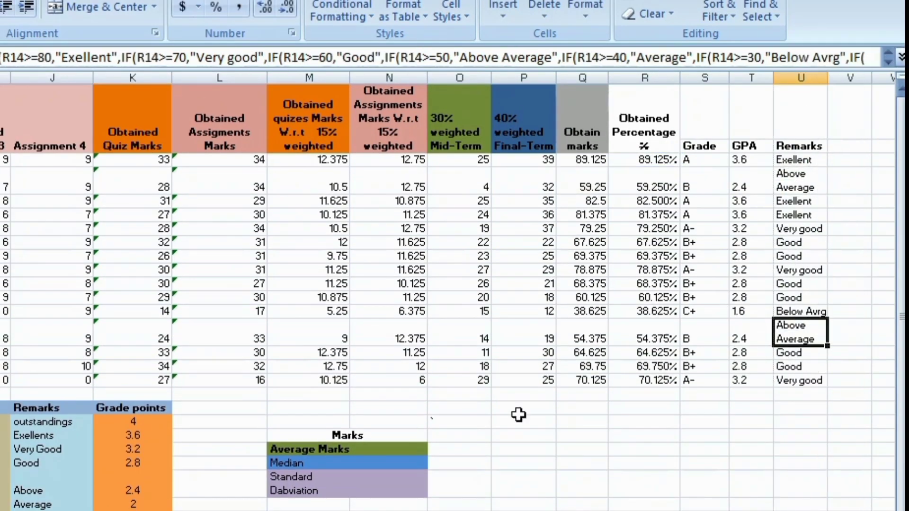
- Colour the individual assignment marks and Obtained Assignments Marks cells orange, and the Obtained Quiz Marks cells blue
{"action": "scroll", "coordinate": [519, 414], "scroll_direction": "left", "scroll_amount": 2}
{"action": "left_click", "coordinate": [7, 105]}
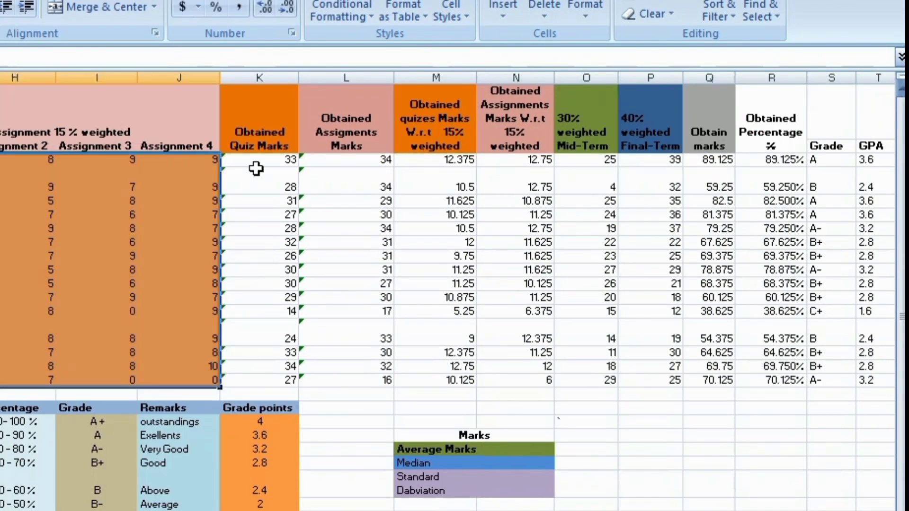
{"action": "left_click_drag", "start_coordinate": [259, 160], "coordinate": [259, 380]}
{"action": "left_click", "coordinate": [6, 123]}
{"action": "left_click_drag", "start_coordinate": [346, 159], "coordinate": [346, 380]}
{"action": "left_click", "coordinate": [6, 105]}
- Colour the 15% weighted quiz marks cells grey and the 15% weighted assignment marks cells green
{"action": "left_click_drag", "start_coordinate": [435, 380], "coordinate": [417, 160]}
{"action": "left_click_drag", "start_coordinate": [515, 159], "coordinate": [516, 380]}
{"action": "left_click", "coordinate": [7, 142]}
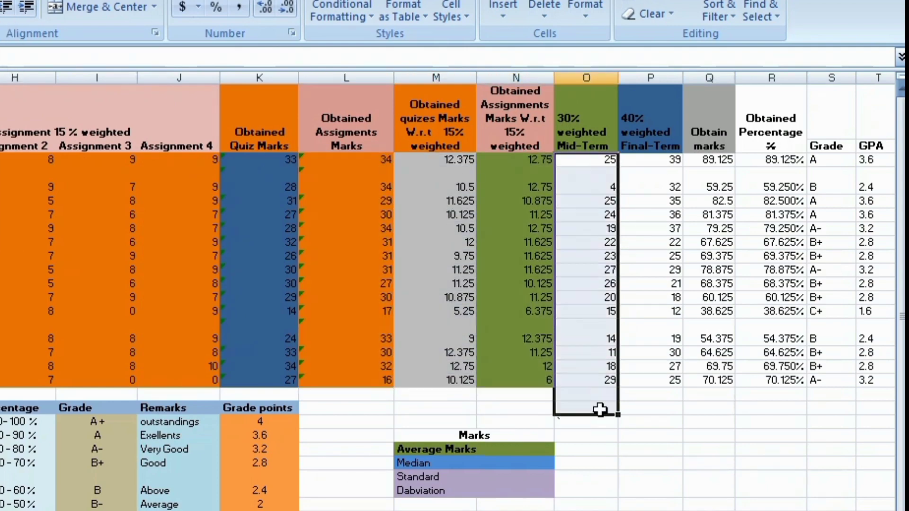